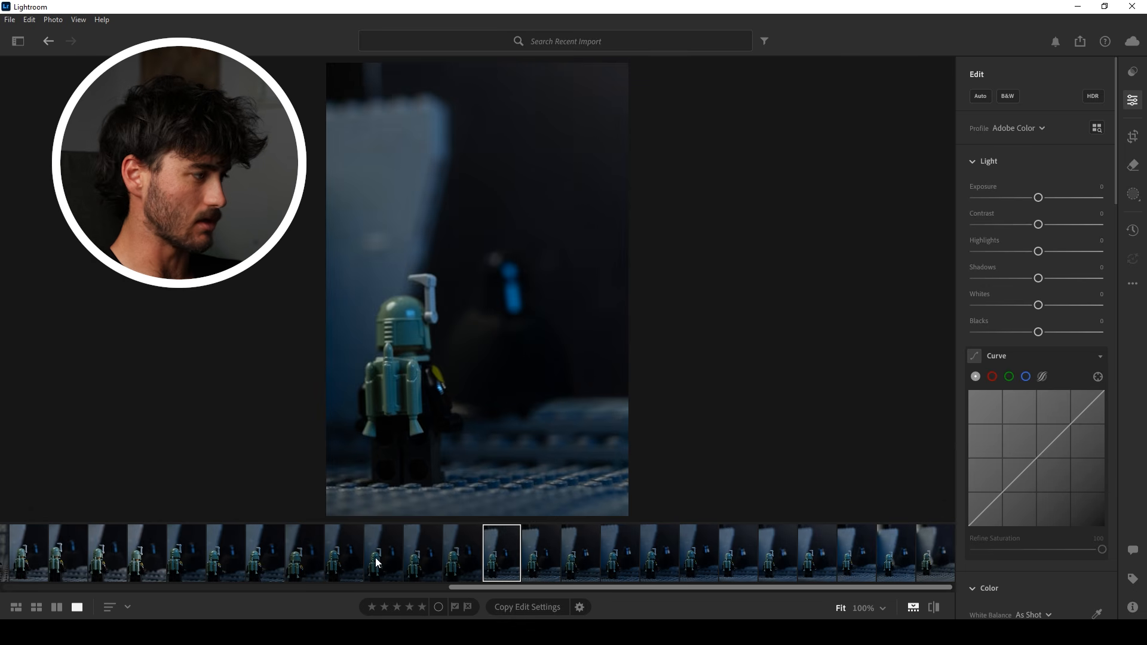
Compare the shots of the green-helmeted minifigure seen from behind and open the first one of that series for editing.
{"action": "left_click", "coordinate": [187, 559]}
{"action": "left_click", "coordinate": [150, 552]}
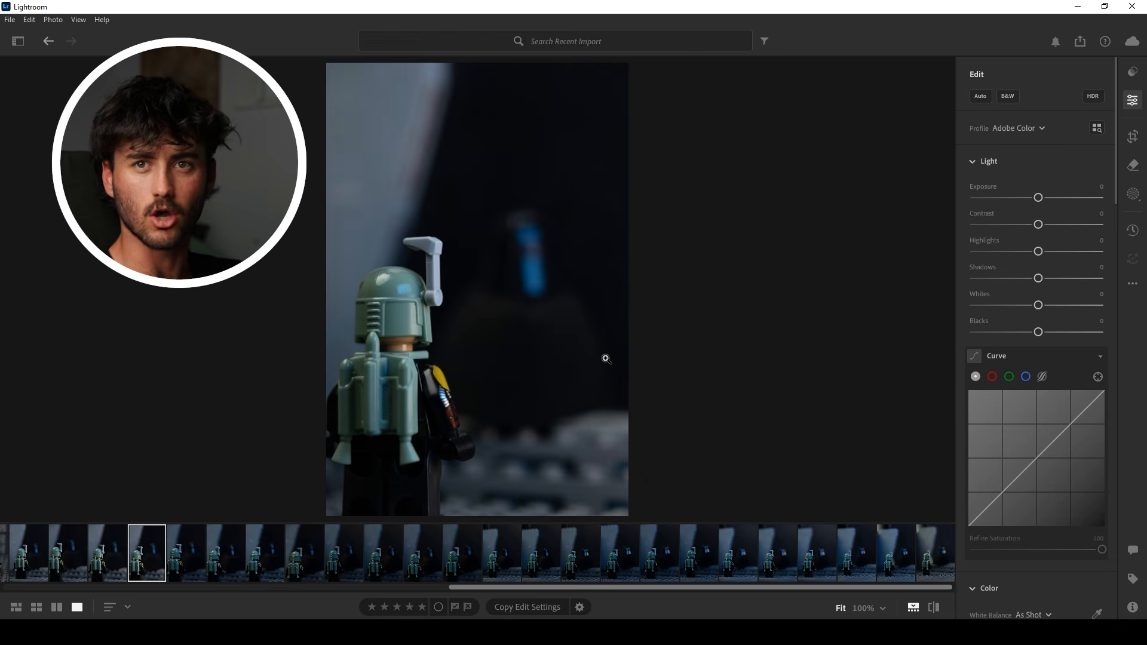
{"action": "key", "text": "Left"}
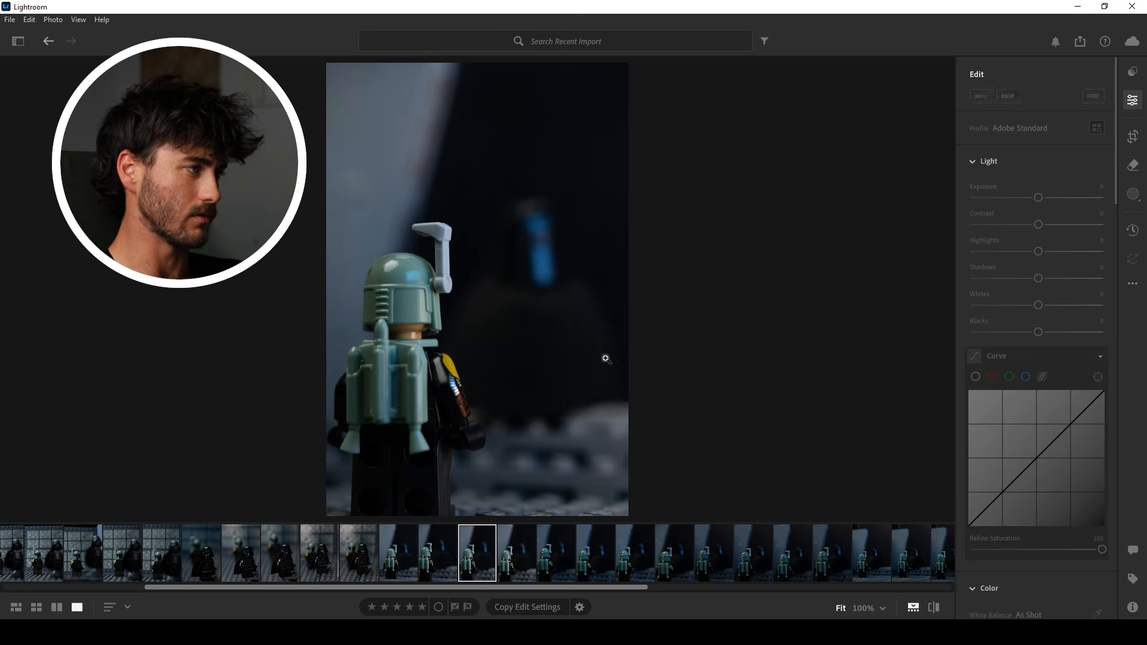
{"action": "key", "text": "Right"}
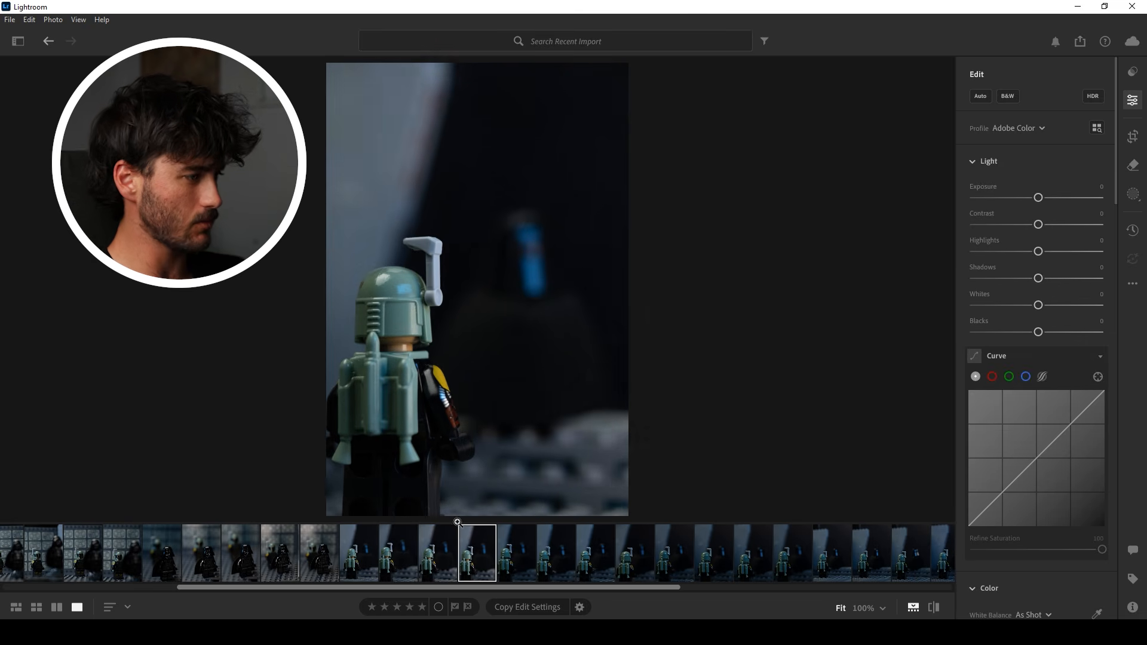
{"action": "left_click", "coordinate": [380, 550]}
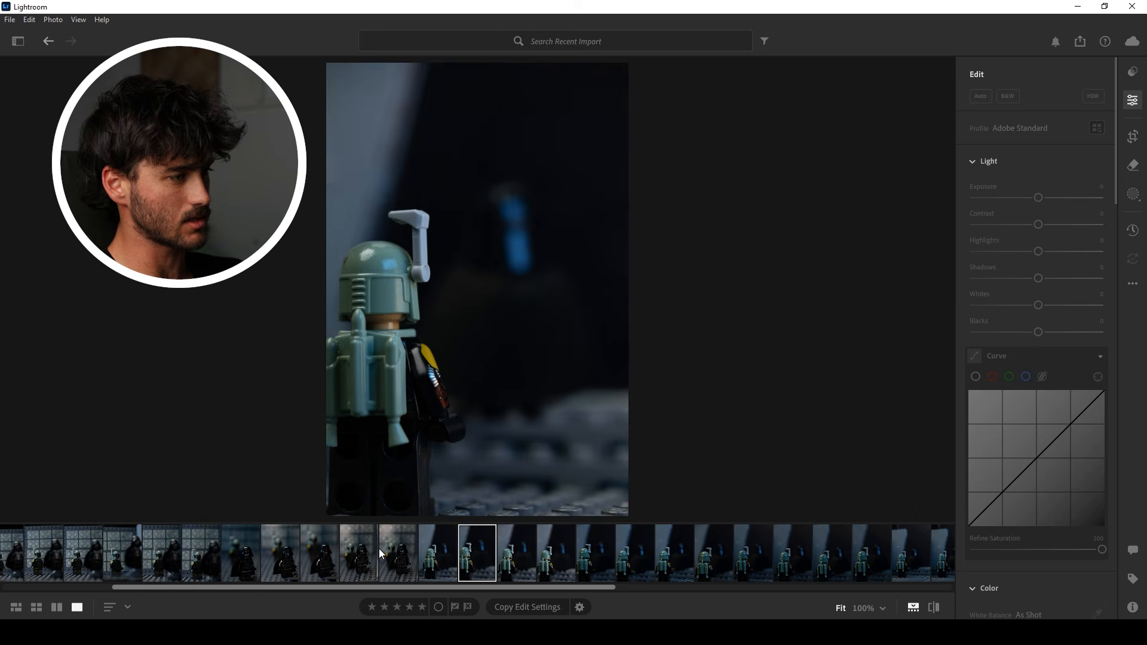
{"action": "key", "text": "Right"}
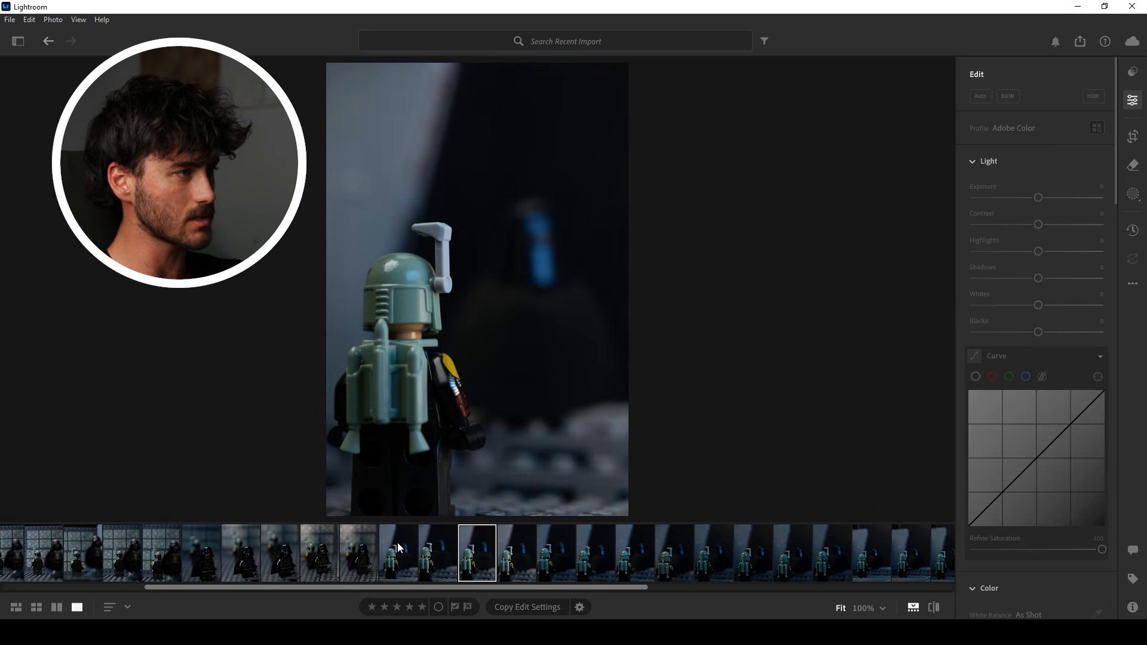
{"action": "left_click", "coordinate": [399, 547]}
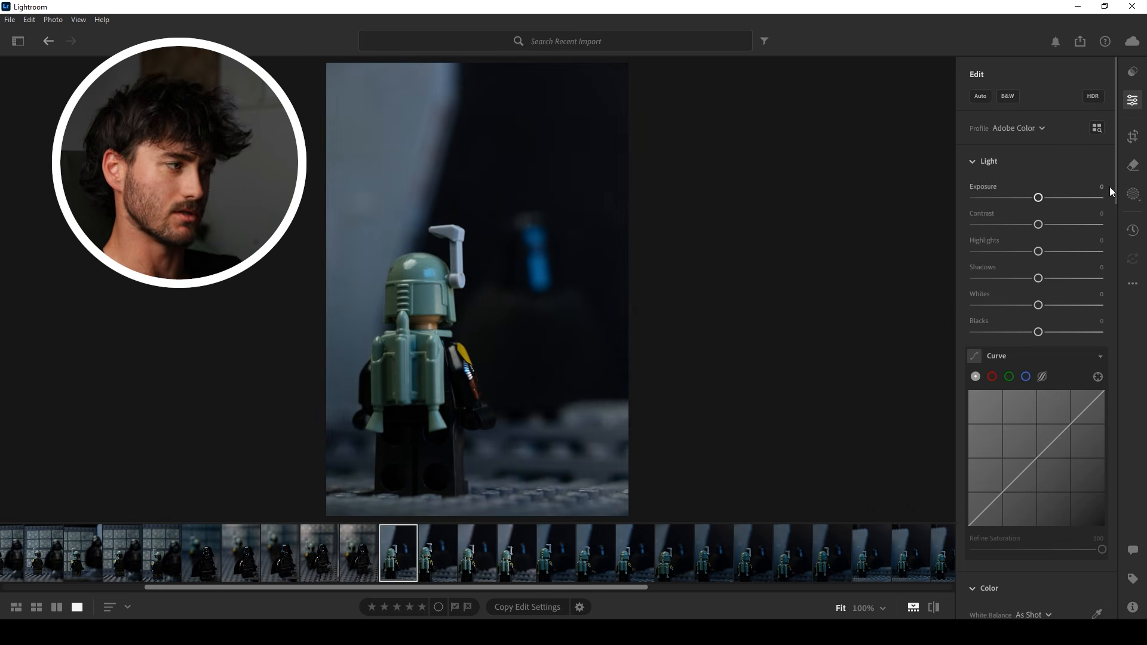
Inspect the sharpness and noise on the minifigure's helmet and neck at 100%, and return to the full photo.
{"action": "left_click", "coordinate": [420, 285]}
{"action": "left_click_drag", "start_coordinate": [589, 386], "coordinate": [581, 110]}
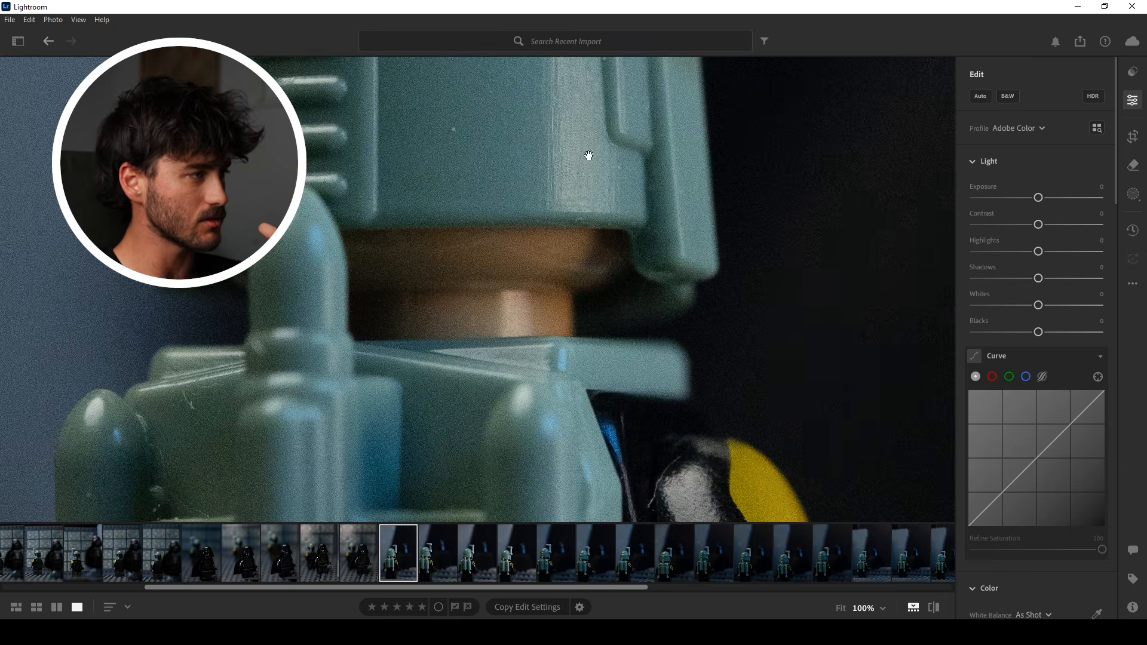
{"action": "left_click_drag", "start_coordinate": [591, 166], "coordinate": [515, 504]}
{"action": "left_click_drag", "start_coordinate": [615, 196], "coordinate": [618, 115]}
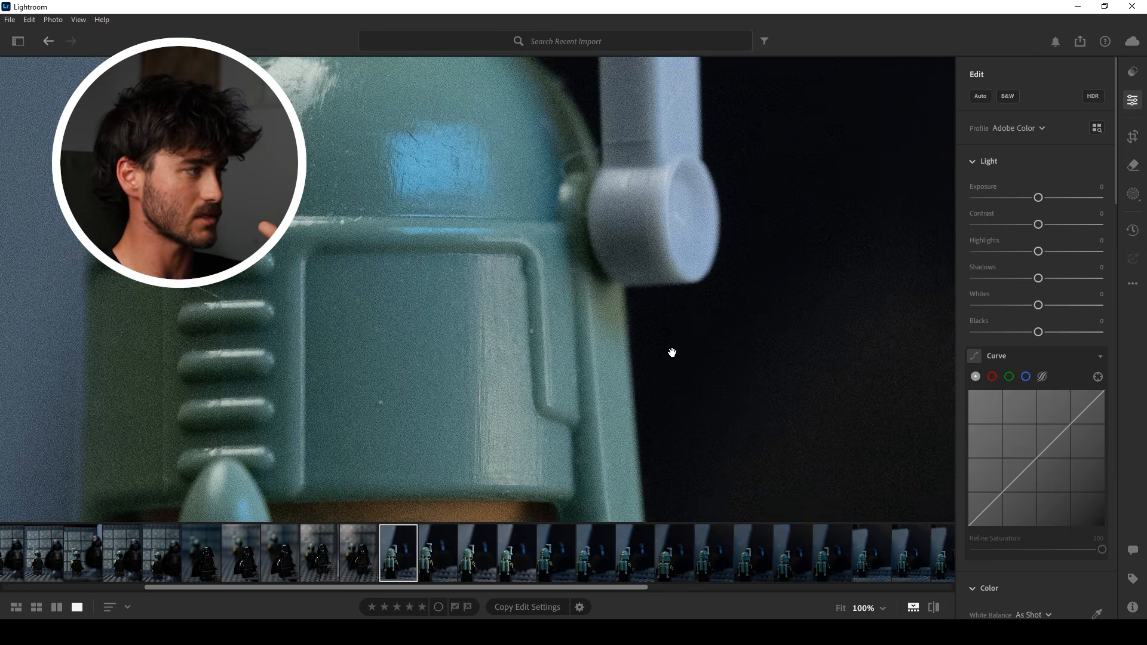
{"action": "left_click_drag", "start_coordinate": [365, 310], "coordinate": [381, 297]}
{"action": "left_click_drag", "start_coordinate": [507, 328], "coordinate": [557, 174]}
{"action": "left_click", "coordinate": [604, 292]}
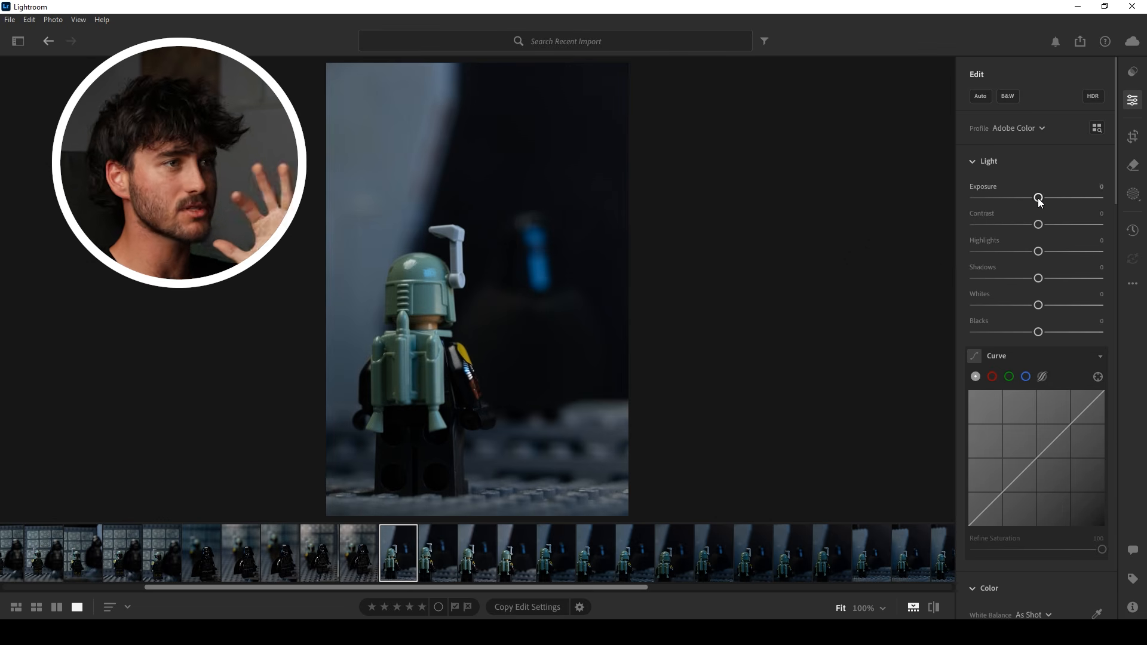
Set Exposure to +0.23, Contrast to +7, Shadows to +25 and Whites to -3.
{"action": "left_click_drag", "start_coordinate": [1039, 199], "coordinate": [1040, 225]}
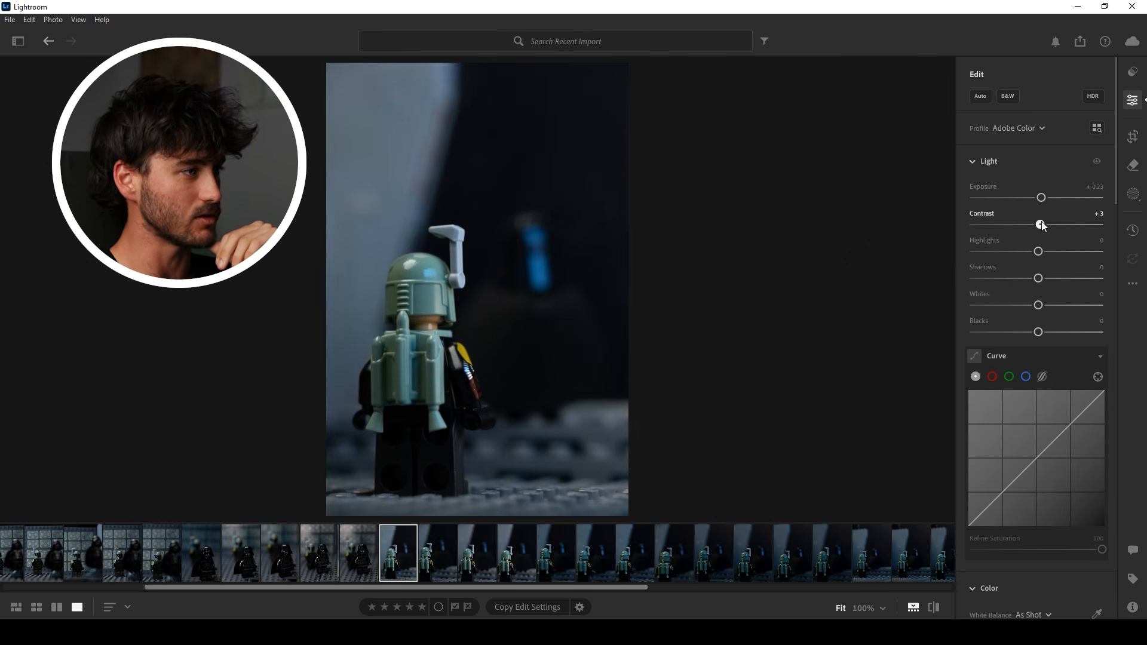
{"action": "left_click_drag", "start_coordinate": [1039, 278], "coordinate": [1036, 305]}
{"action": "left_click_drag", "start_coordinate": [1040, 224], "coordinate": [1042, 224]}
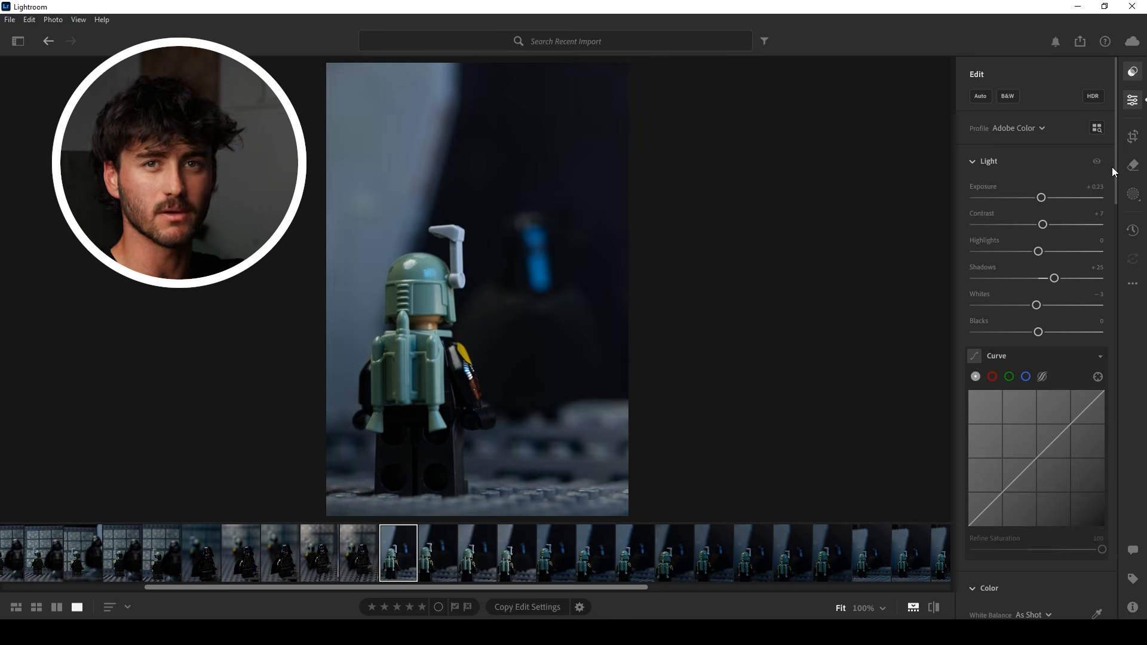
Preview the user presets on the photo and apply Sand Dunes.
{"action": "key", "text": "shift+p"}
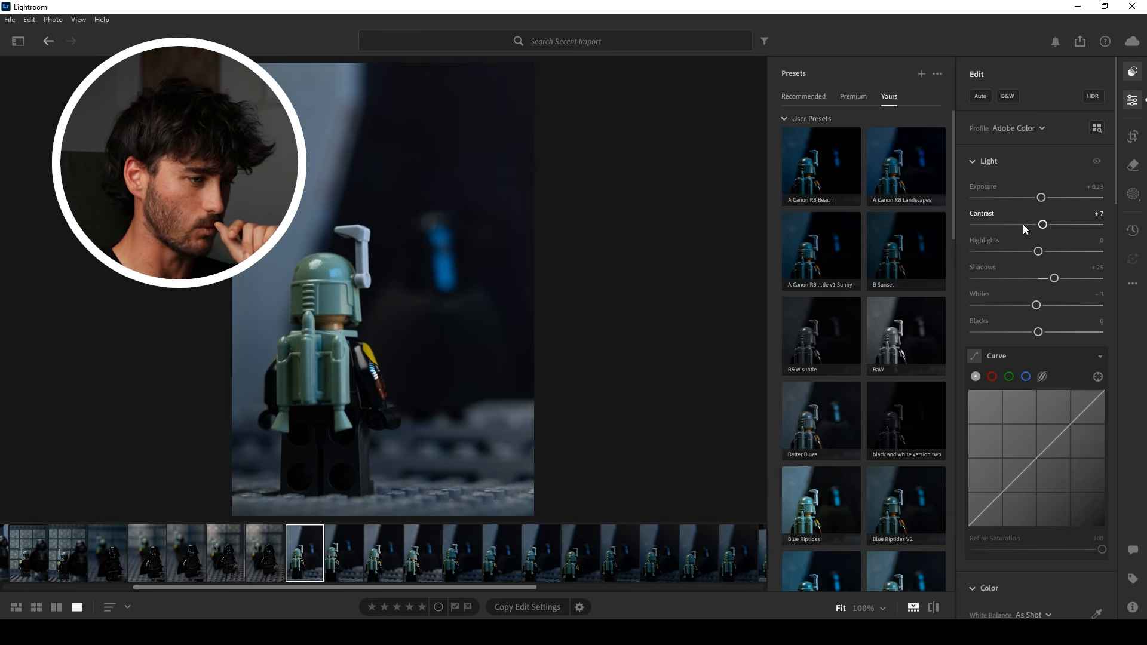
{"action": "left_click", "coordinate": [920, 180]}
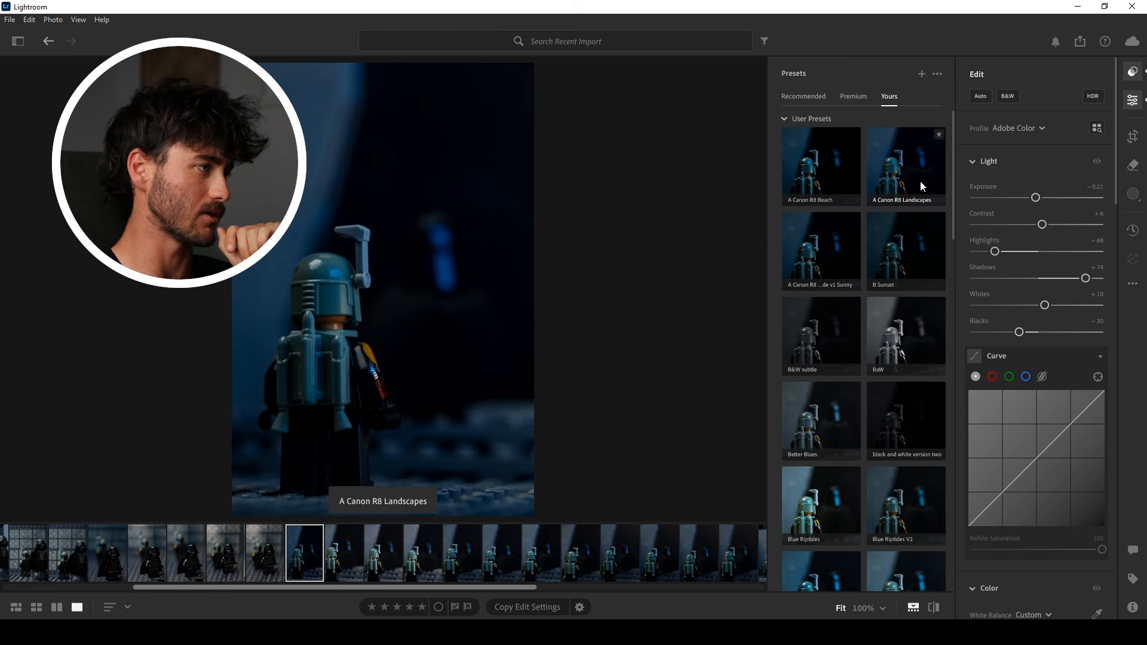
{"action": "left_click", "coordinate": [840, 278]}
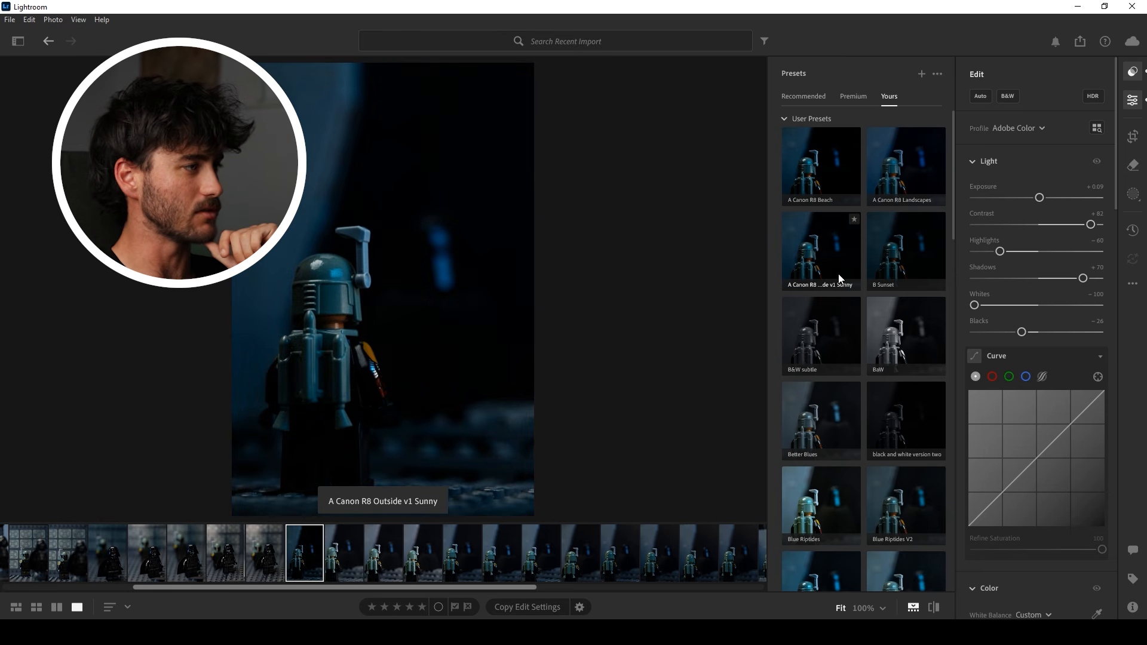
{"action": "scroll", "coordinate": [915, 209], "scroll_direction": "down", "scroll_amount": 3}
{"action": "left_click", "coordinate": [858, 296]}
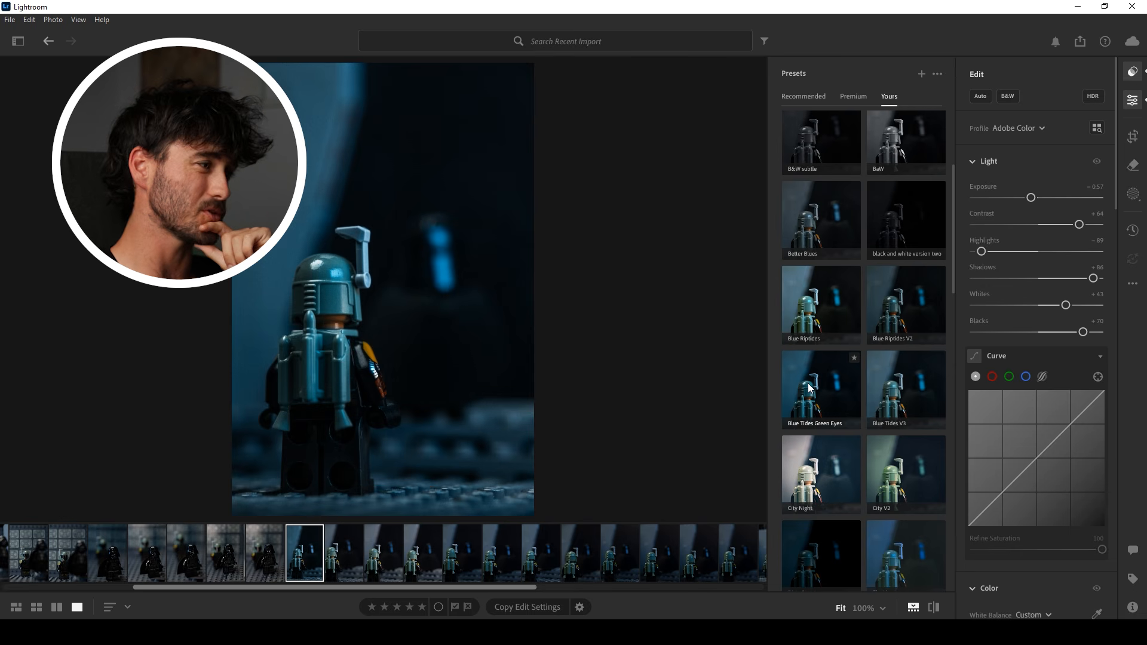
{"action": "scroll", "coordinate": [810, 388], "scroll_direction": "down", "scroll_amount": 2}
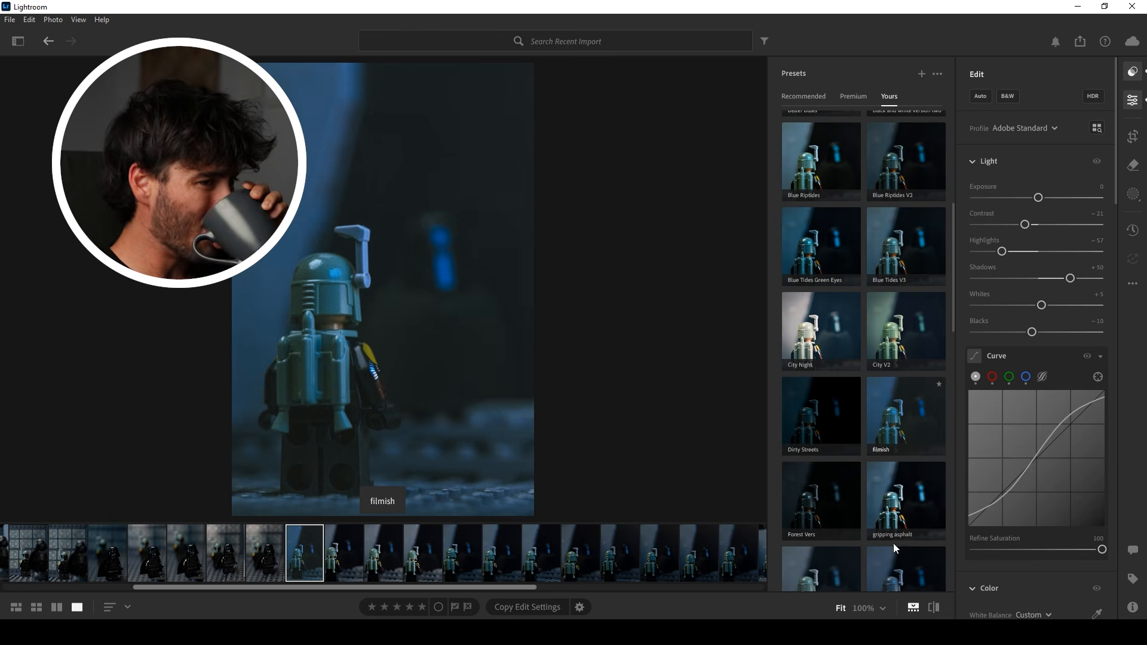
{"action": "scroll", "coordinate": [893, 478], "scroll_direction": "down", "scroll_amount": 3}
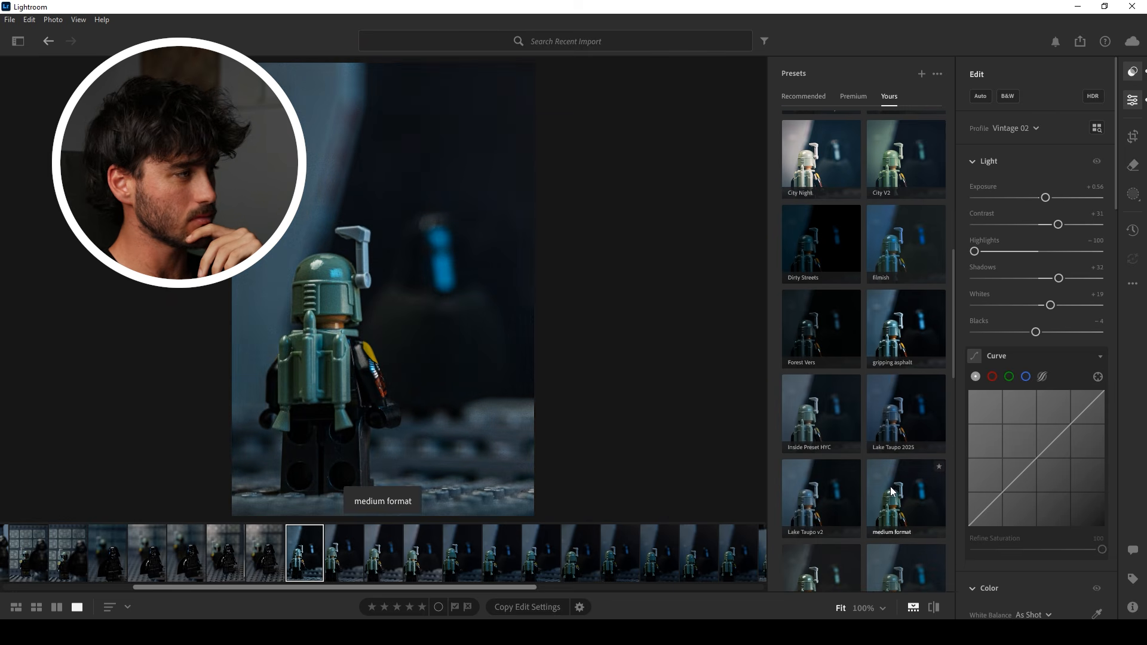
{"action": "scroll", "coordinate": [899, 354], "scroll_direction": "down", "scroll_amount": 2}
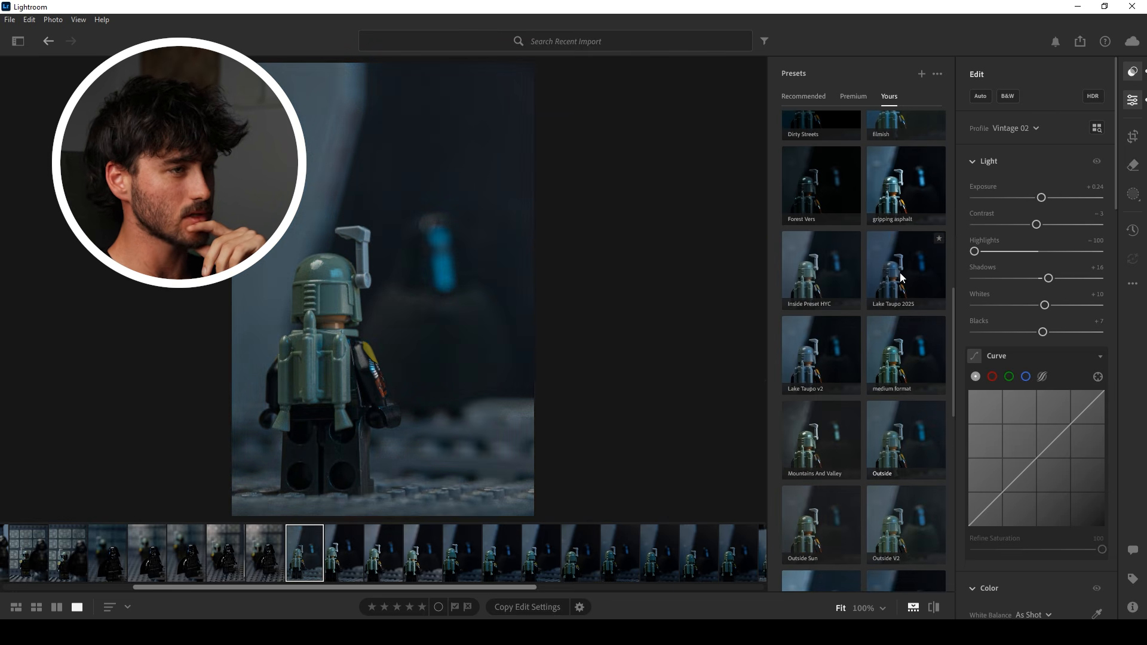
{"action": "scroll", "coordinate": [905, 439], "scroll_direction": "down", "scroll_amount": 3}
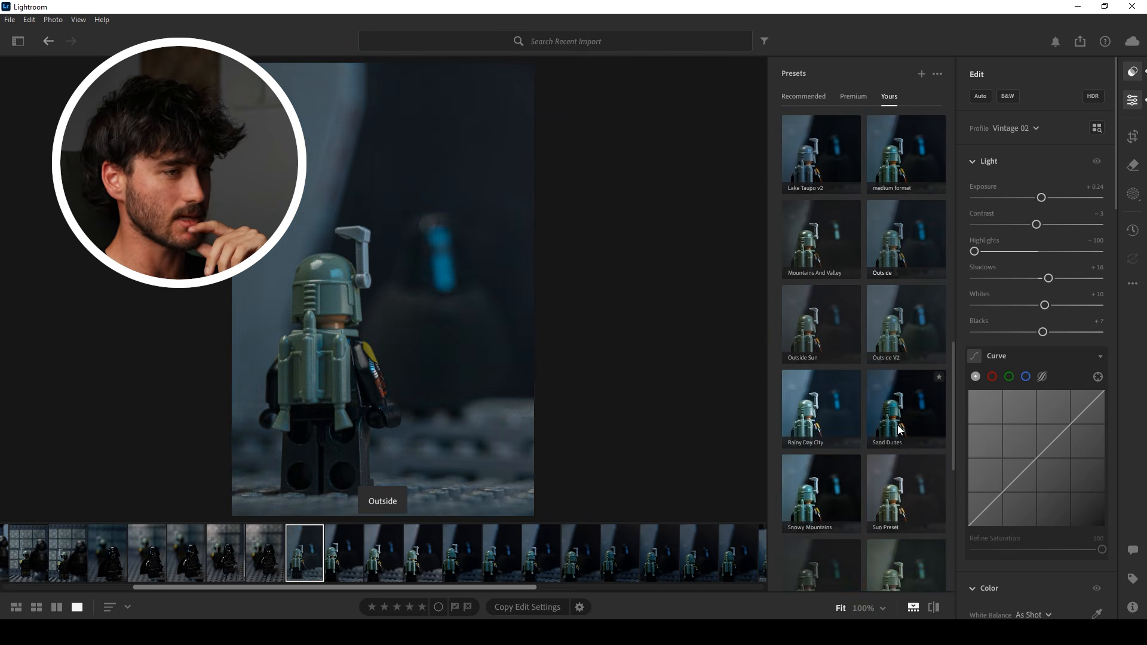
{"action": "left_click", "coordinate": [900, 429]}
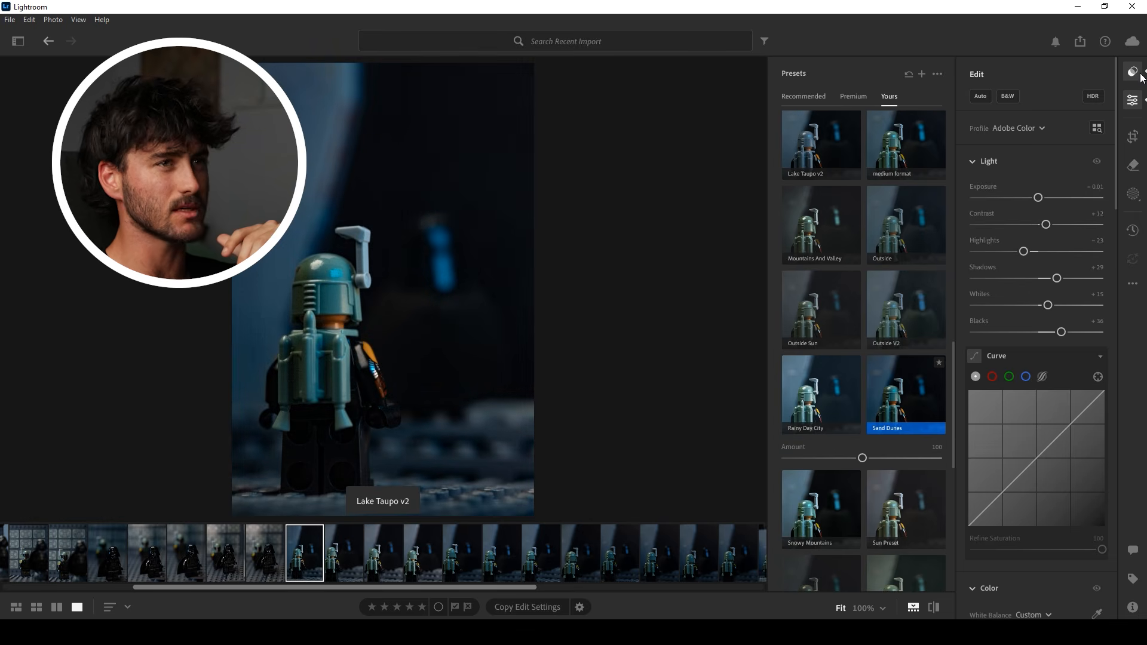
{"action": "left_click", "coordinate": [1140, 76]}
Examine the details of the minifigure at 100% with the preset applied, and return to the full photo.
{"action": "left_click", "coordinate": [554, 279]}
{"action": "left_click_drag", "start_coordinate": [610, 243], "coordinate": [529, 89]}
{"action": "left_click_drag", "start_coordinate": [537, 448], "coordinate": [382, 156]}
{"action": "left_click_drag", "start_coordinate": [553, 398], "coordinate": [526, 346]}
{"action": "left_click", "coordinate": [524, 345]}
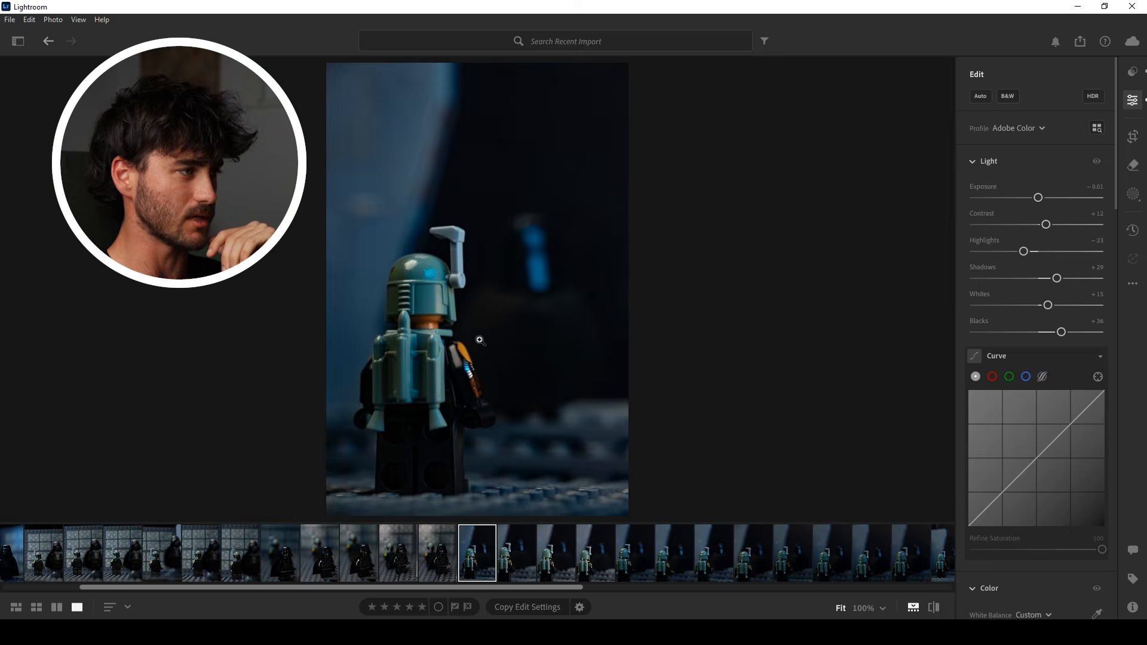
{"action": "left_click", "coordinate": [480, 340]}
{"action": "left_click", "coordinate": [468, 379]}
Raise Shadows to +68 and Exposure to +0.04, and compare the result with the original photo.
{"action": "left_click_drag", "start_coordinate": [1057, 278], "coordinate": [1084, 281]}
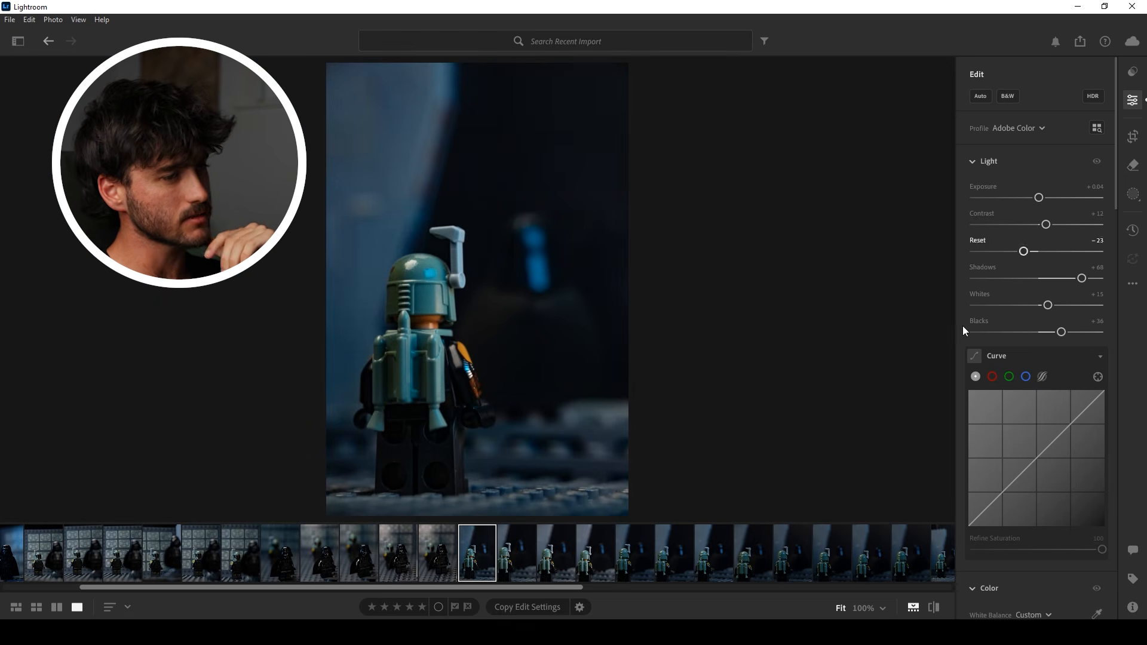
{"action": "left_click", "coordinate": [934, 608]}
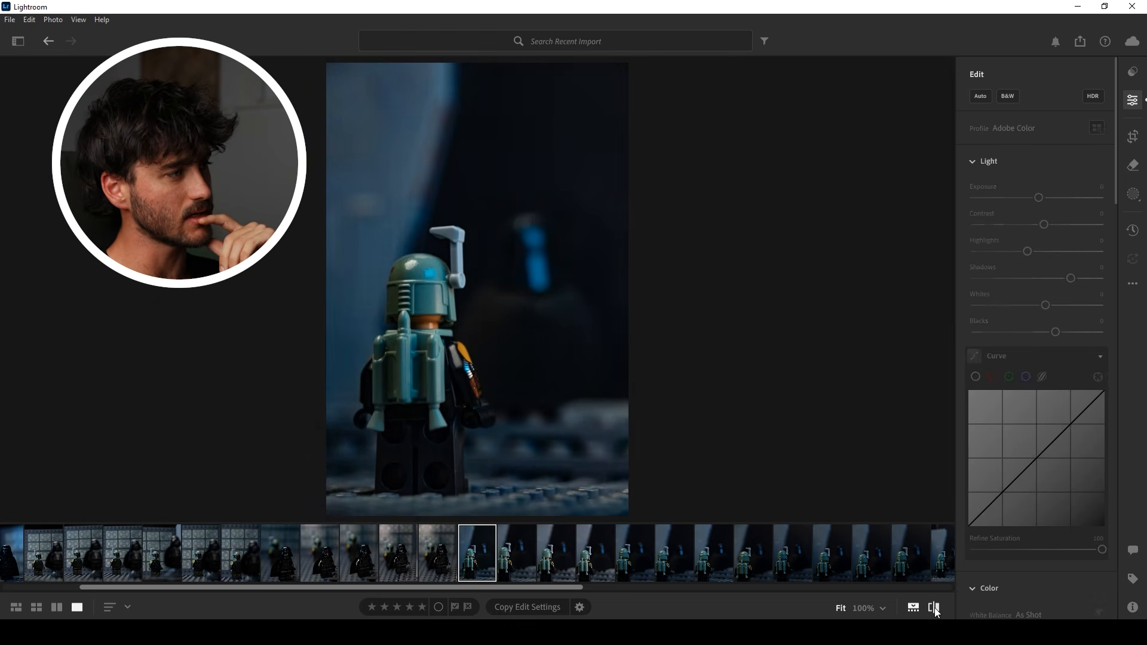
Set the blue Hue to +5 in the Color Mixer, and go through its orange and yellow settings.
{"action": "scroll", "coordinate": [1093, 517], "scroll_direction": "down", "scroll_amount": 4}
{"action": "left_click", "coordinate": [1098, 541]}
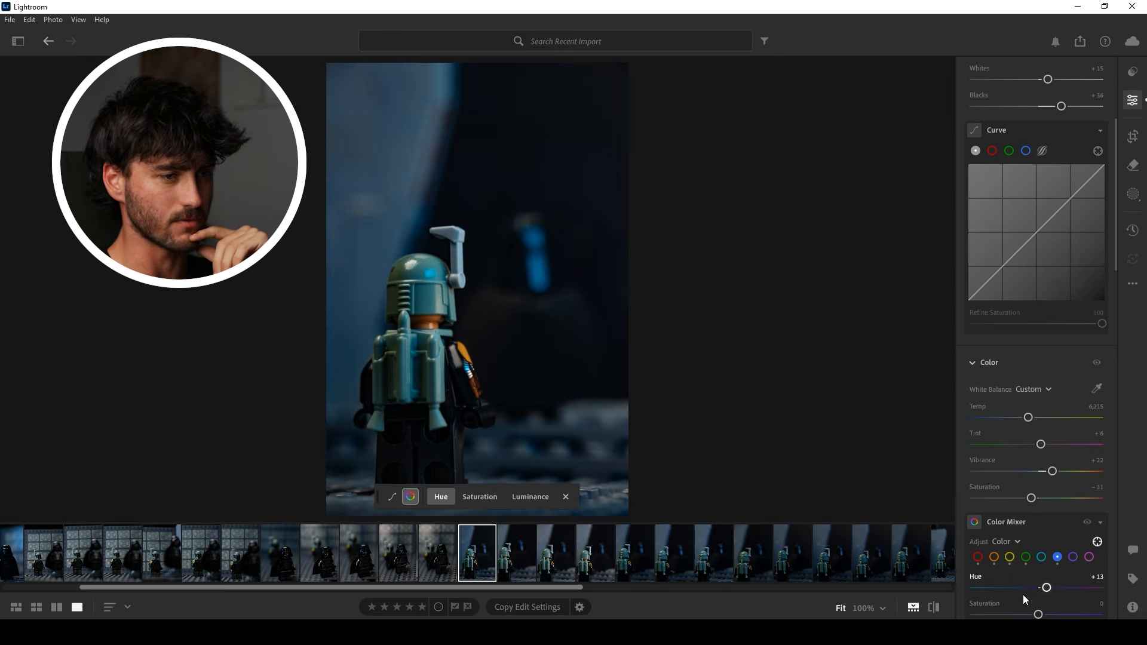
{"action": "scroll", "coordinate": [1024, 599], "scroll_direction": "down", "scroll_amount": 3}
{"action": "mouse_move", "coordinate": [1048, 392]}
{"action": "left_mouse_down"}
{"action": "mouse_move", "coordinate": [1060, 396]}
{"action": "mouse_move", "coordinate": [1044, 400]}
{"action": "left_mouse_up"}
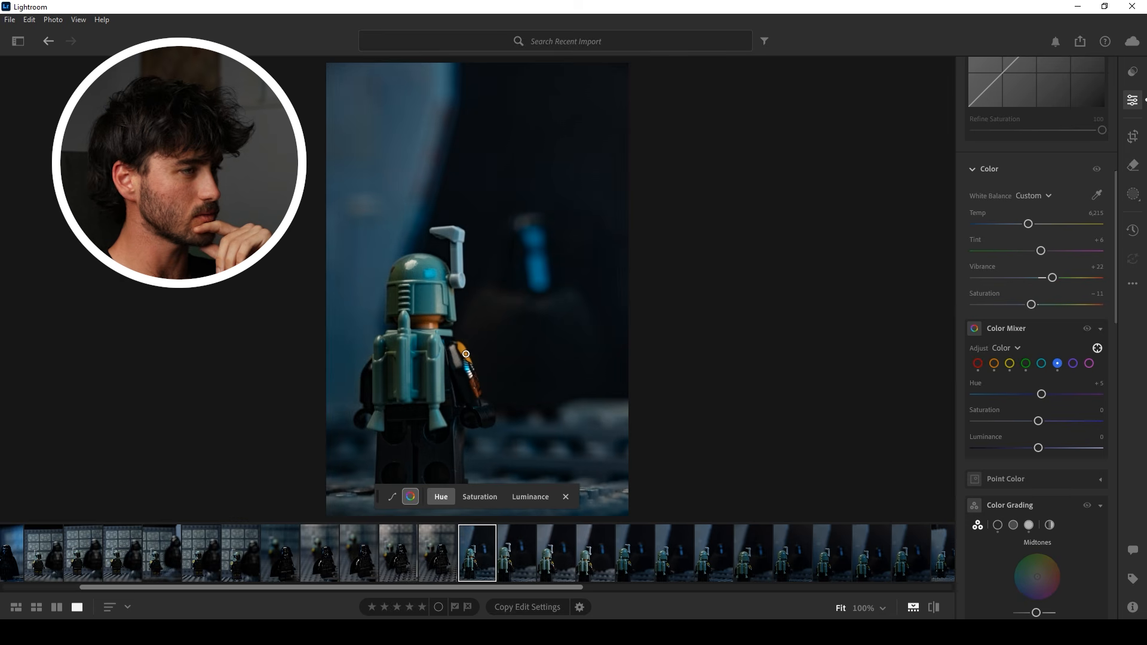
{"action": "left_click", "coordinate": [479, 366]}
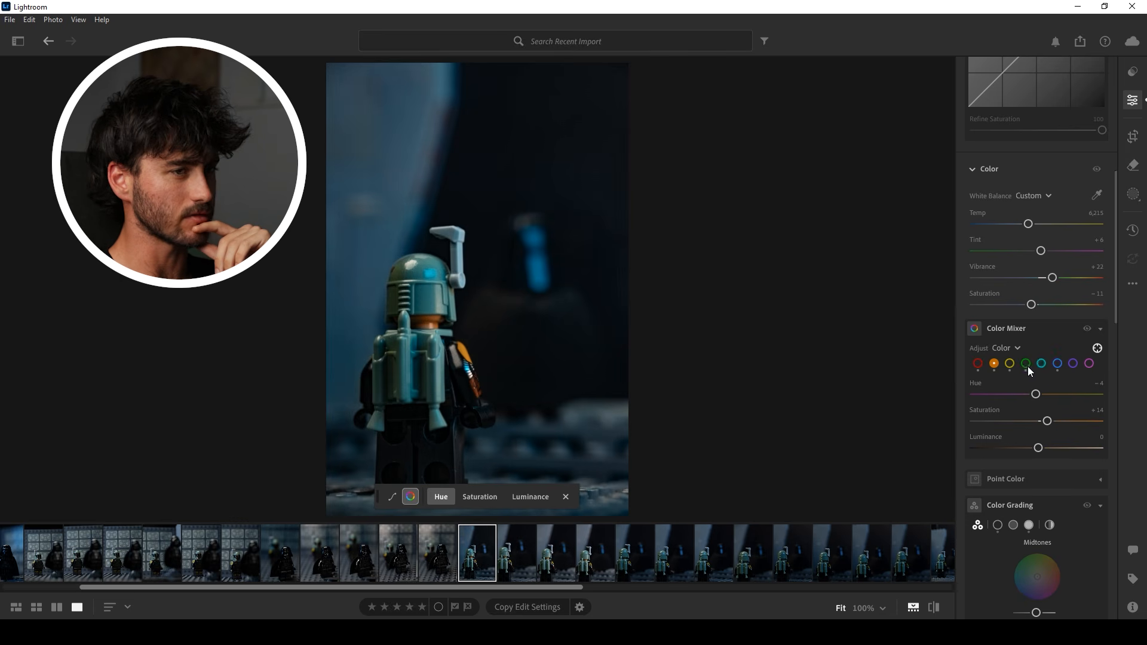
{"action": "left_click", "coordinate": [1009, 363]}
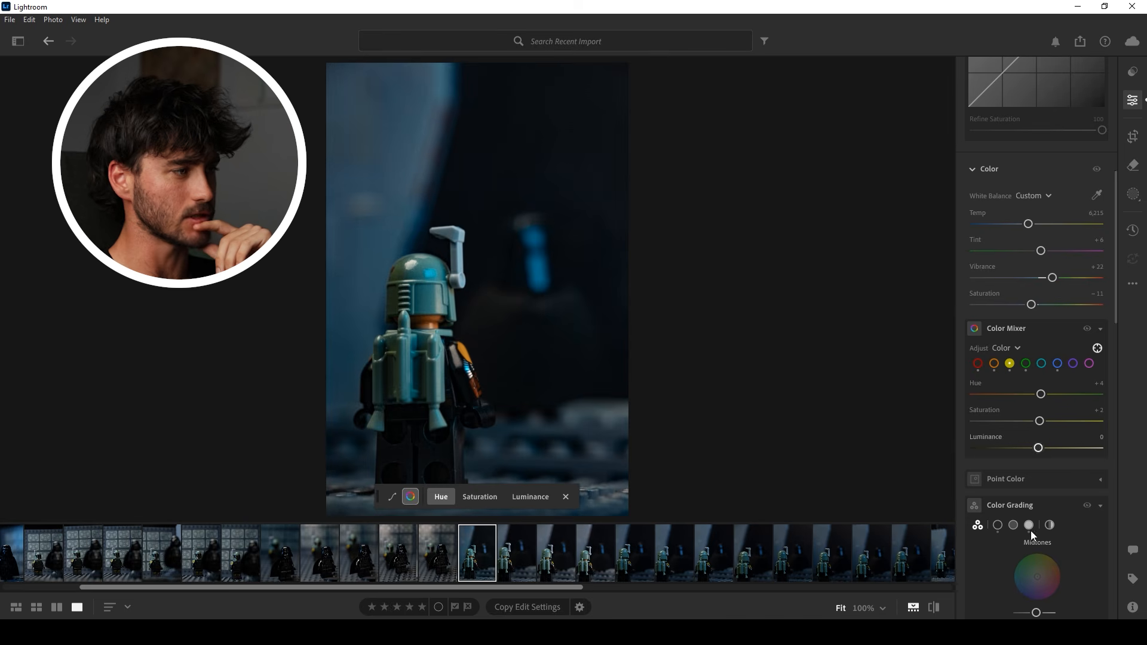
Enable Lens Corrections for the photo in the optics settings.
{"action": "scroll", "coordinate": [1060, 539], "scroll_direction": "down", "scroll_amount": 4}
{"action": "scroll", "coordinate": [1027, 541], "scroll_direction": "down", "scroll_amount": 10}
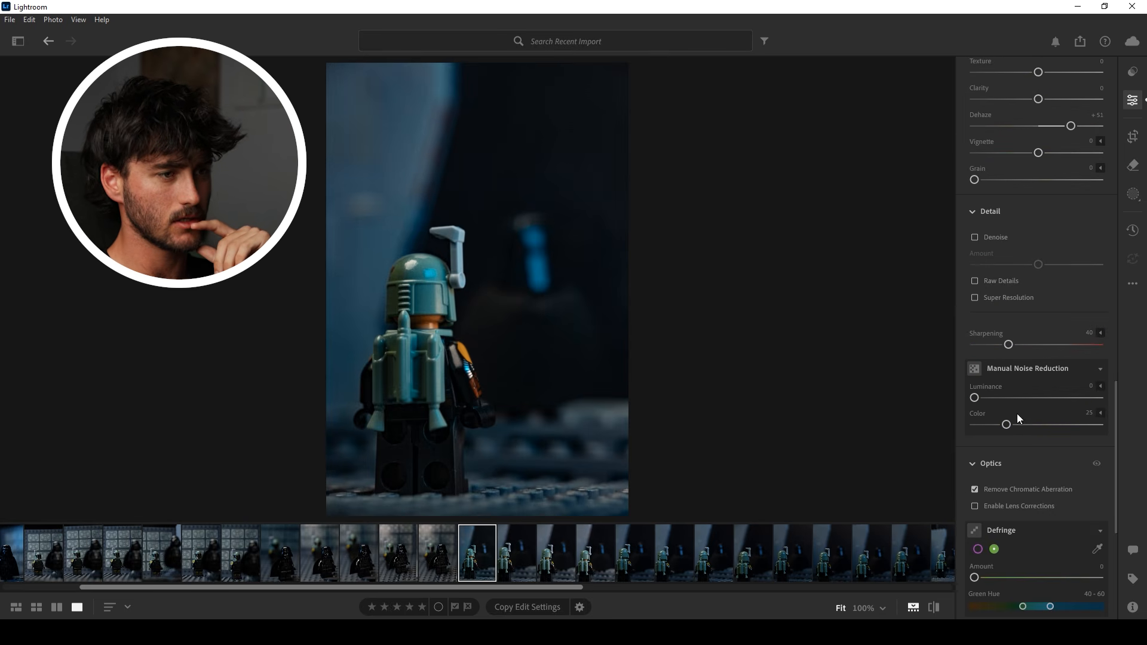
{"action": "scroll", "coordinate": [1022, 412], "scroll_direction": "down", "scroll_amount": 2}
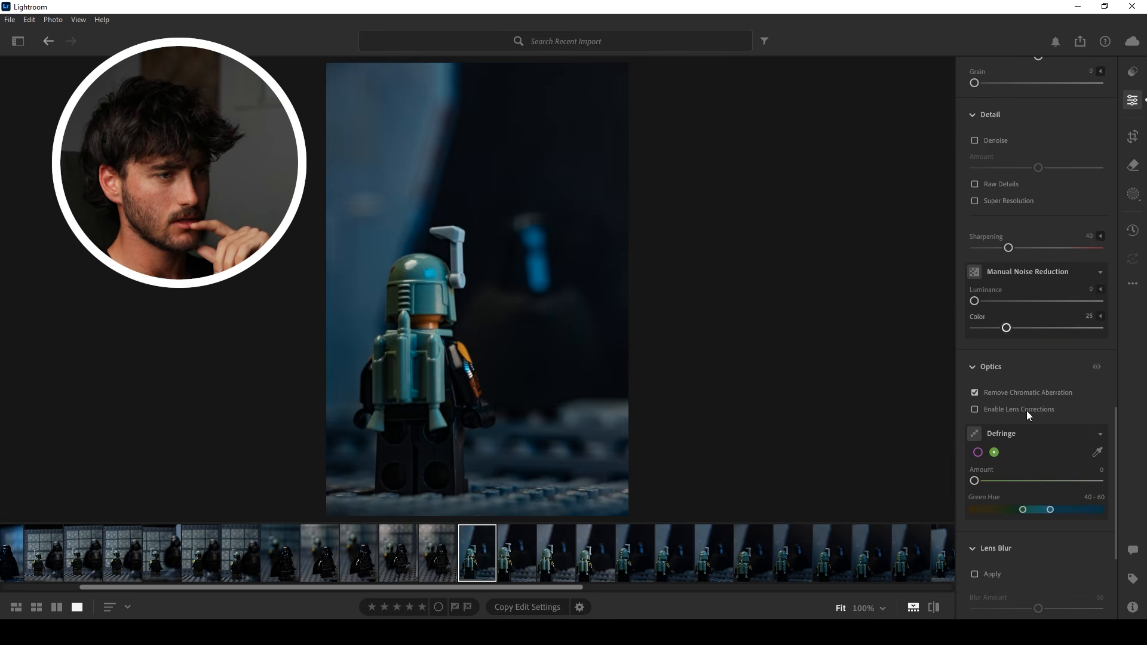
{"action": "left_click", "coordinate": [978, 410]}
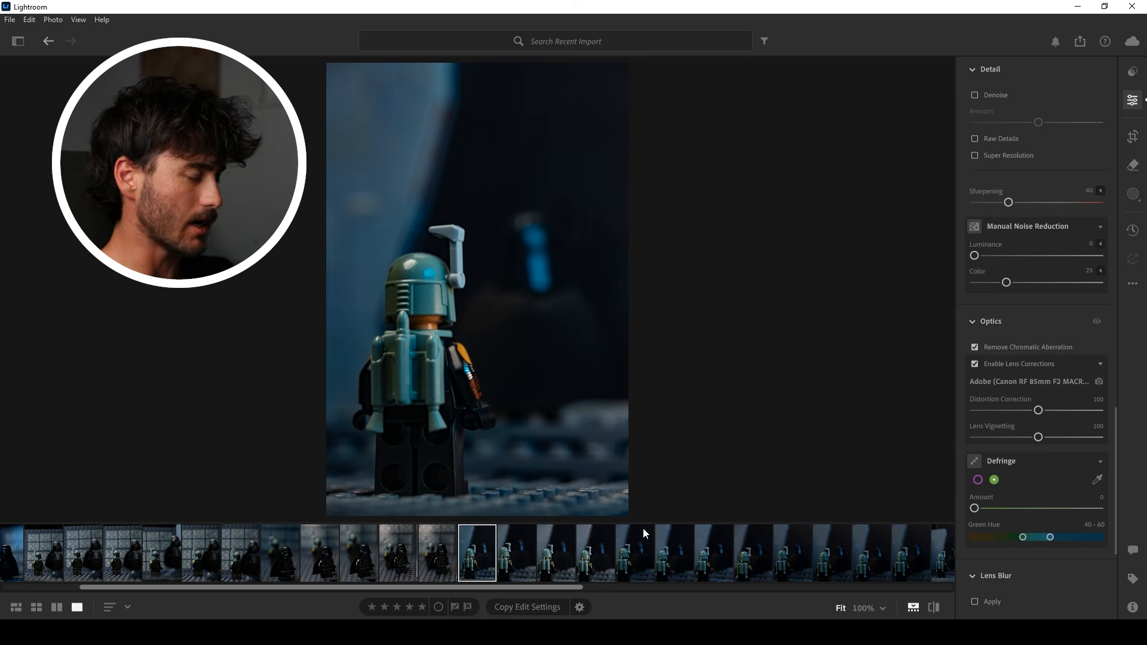
Rate the edited photo five stars and copy its edit settings.
{"action": "key", "text": "5"}
{"action": "key", "text": "ctrl+c"}
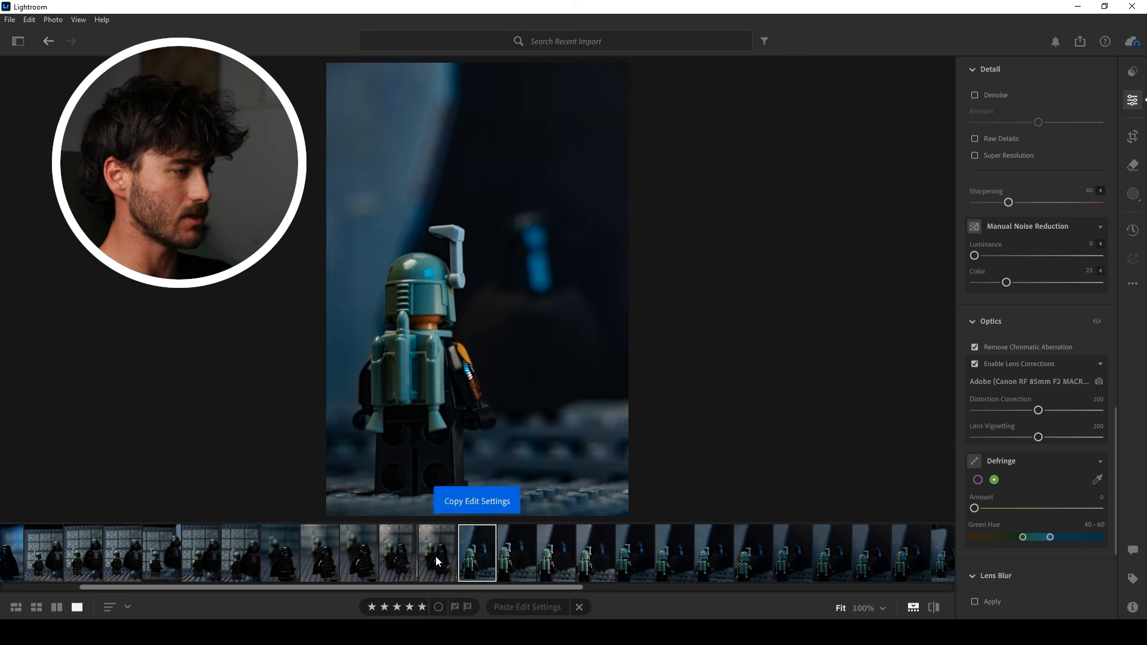
Browse the Darth Vader shots and paste the copied edit settings onto the sharp one with Boba Fett blurred behind him.
{"action": "left_click", "coordinate": [437, 556]}
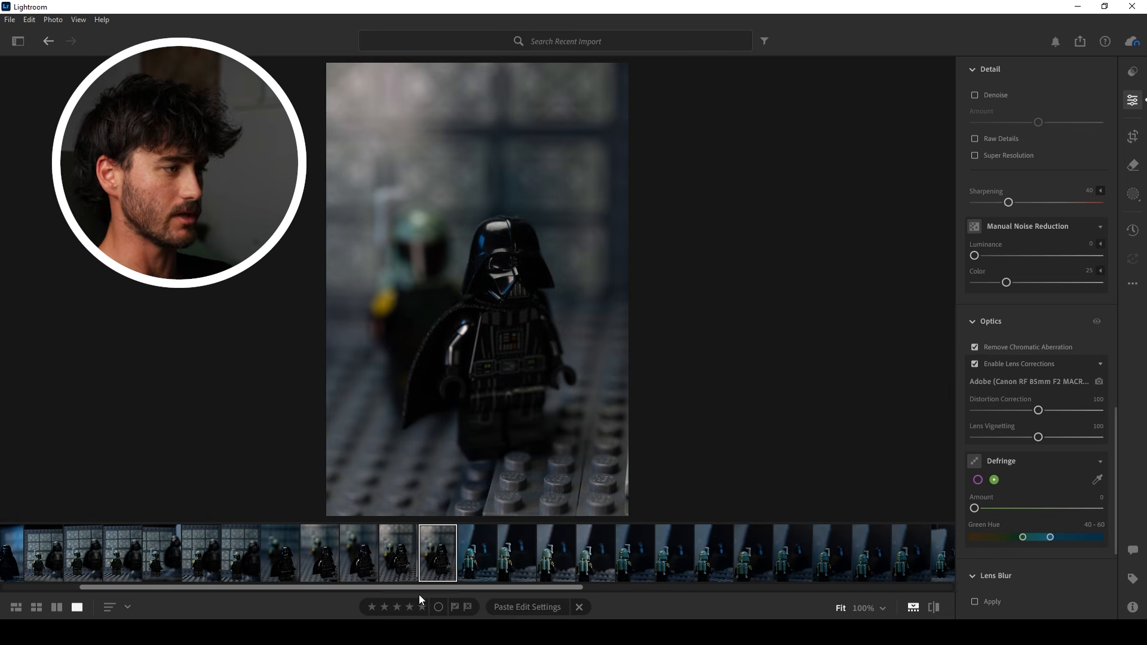
{"action": "left_click_drag", "start_coordinate": [414, 588], "coordinate": [344, 586]}
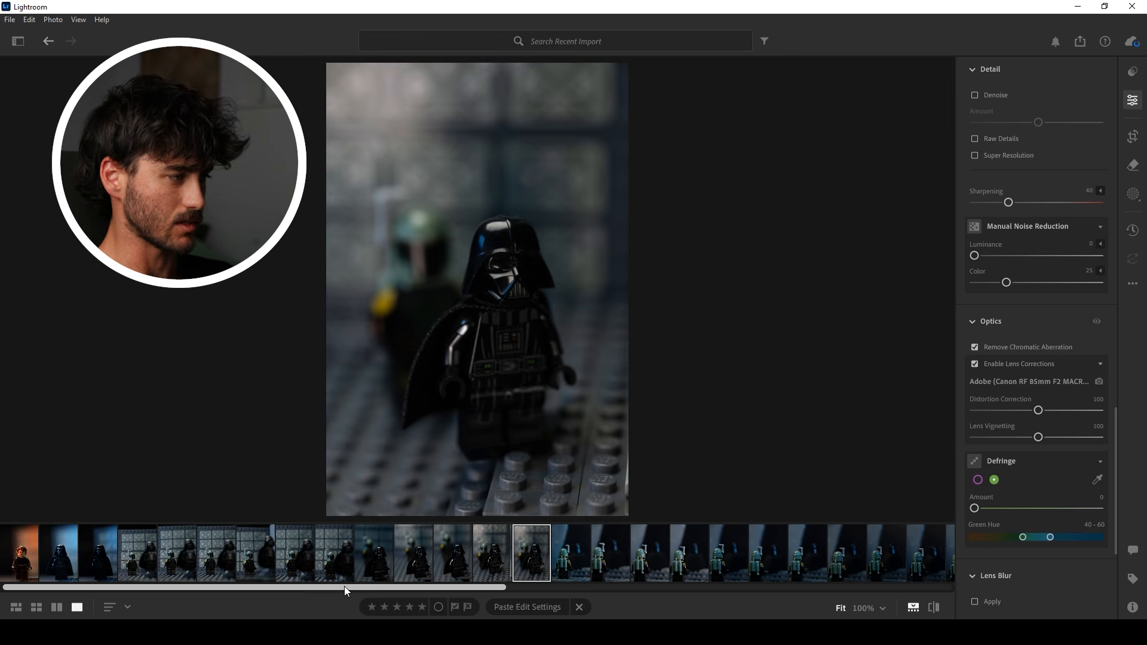
{"action": "left_click", "coordinate": [377, 560]}
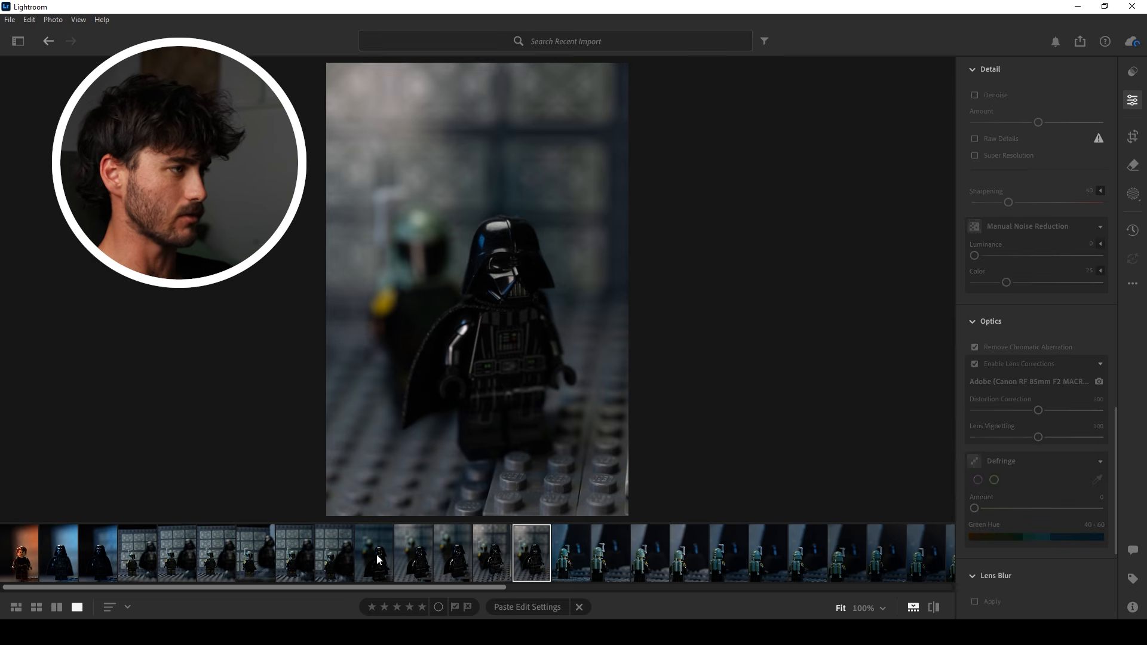
{"action": "key", "text": "Right"}
{"action": "key", "text": "Right"}
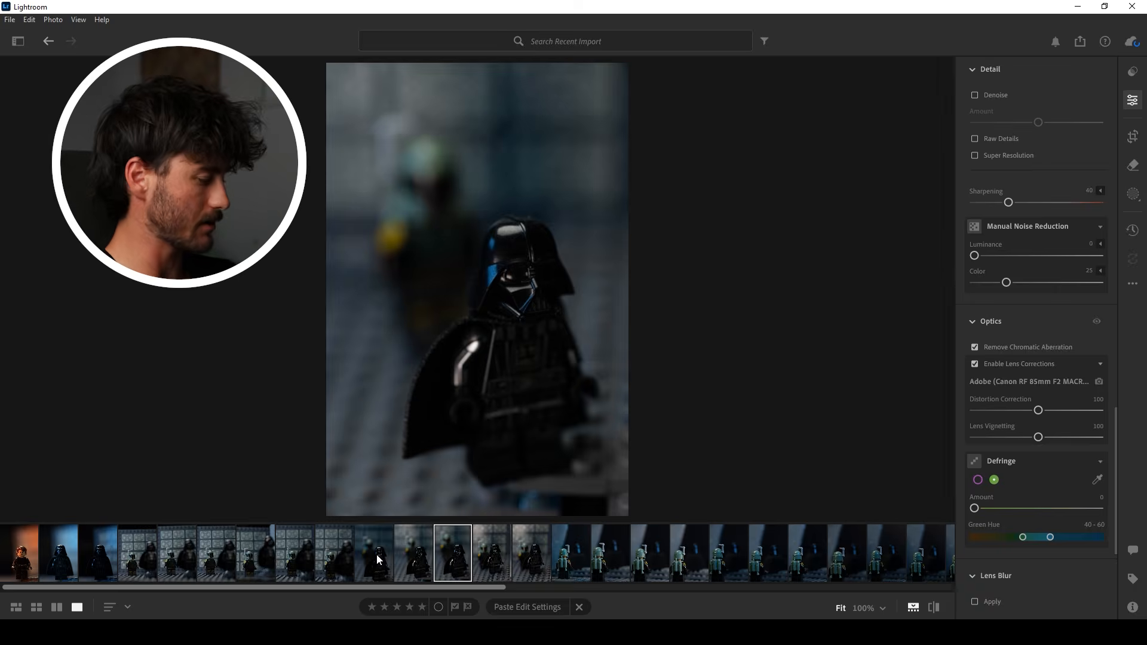
{"action": "key", "text": "ctrl+v"}
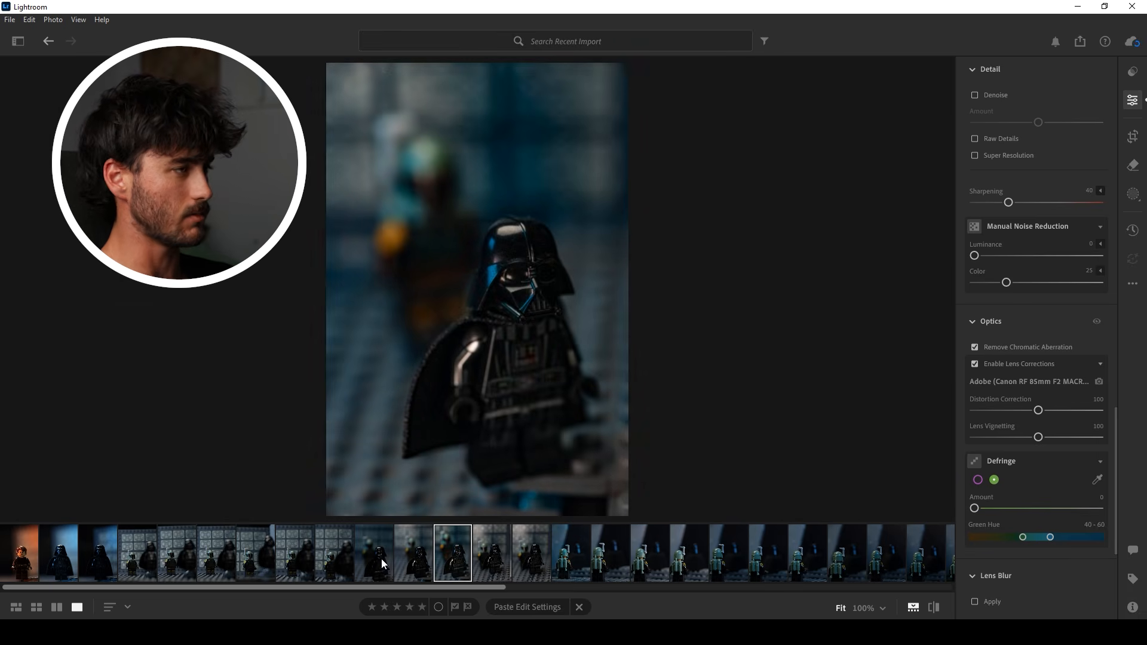
Paste the same edit settings onto the Darth Vader shot two frames earlier and compare it with the neighboring photos.
{"action": "left_click", "coordinate": [381, 558]}
{"action": "key", "text": "ctrl+v"}
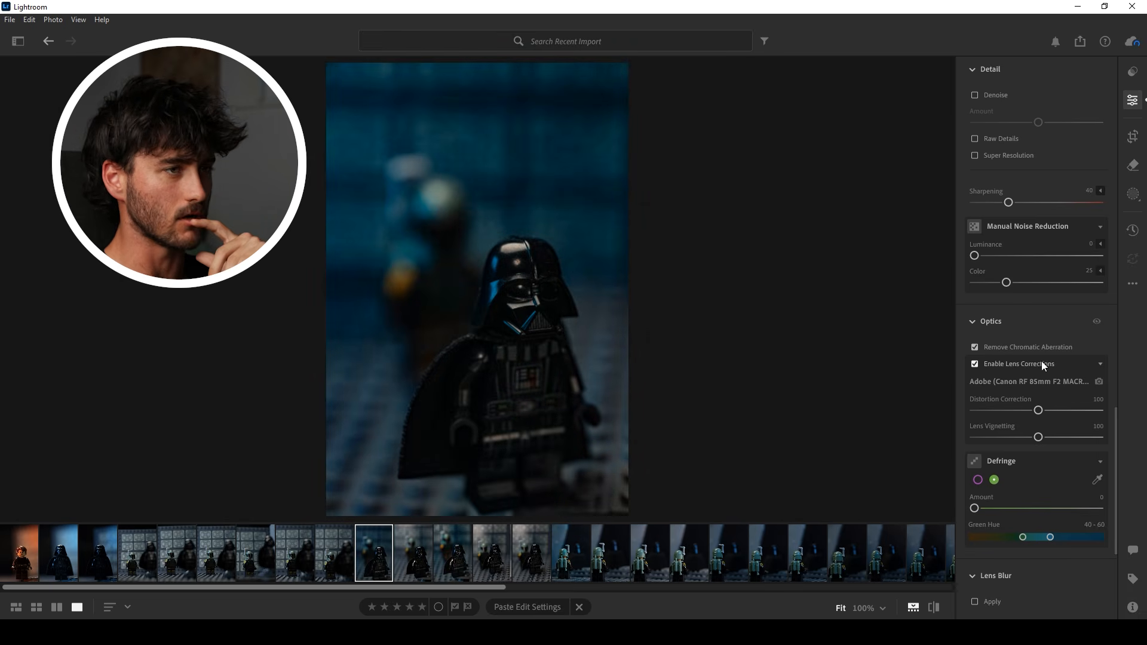
{"action": "scroll", "coordinate": [1042, 361], "scroll_direction": "up", "scroll_amount": 8}
{"action": "key", "text": "Right"}
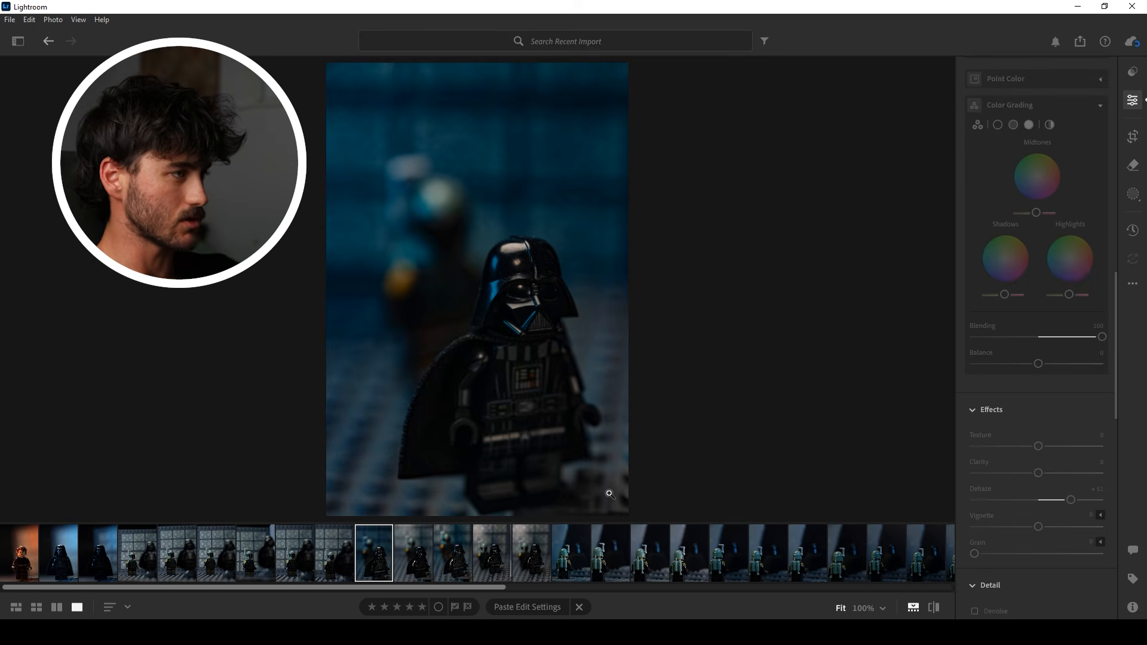
{"action": "key", "text": "Right"}
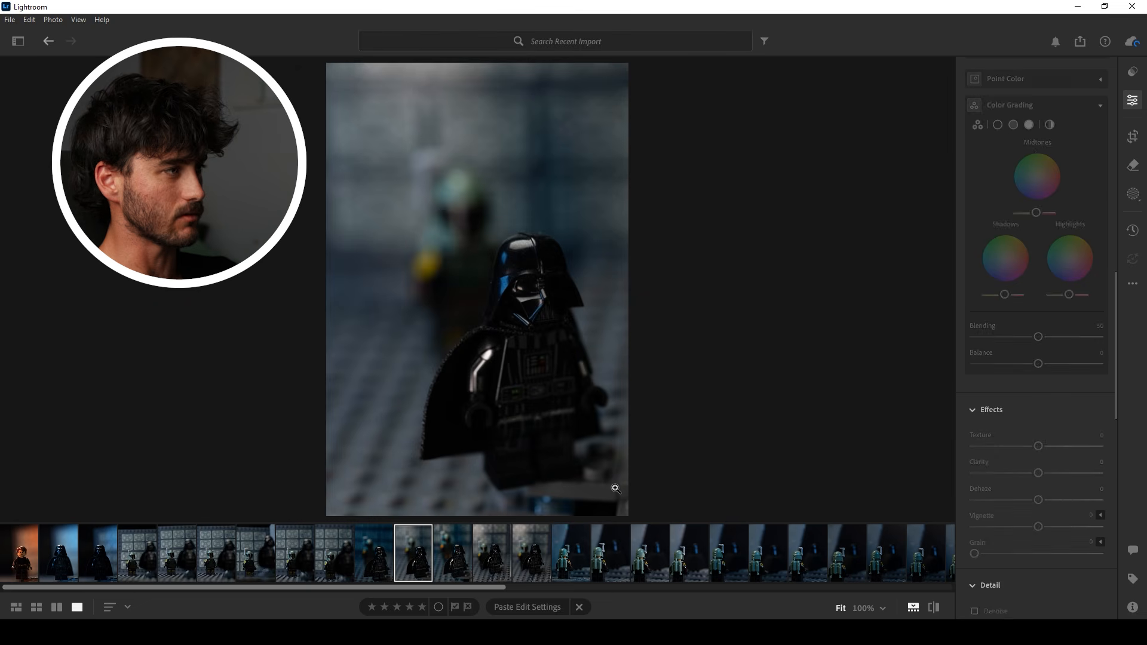
{"action": "key", "text": "ctrl+v"}
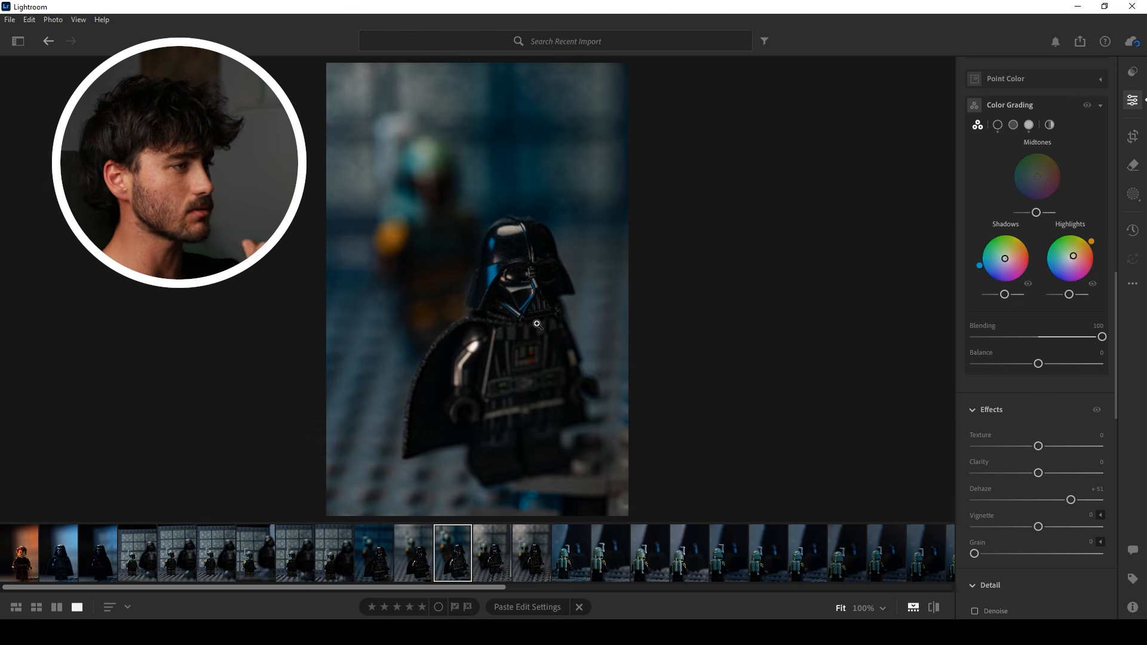
Crop the edited Darth Vader photo tighter around the figures, cutting away the lower edge at the 2 x 3 aspect.
{"action": "left_click", "coordinate": [1132, 136]}
{"action": "left_click_drag", "start_coordinate": [488, 515], "coordinate": [490, 490]}
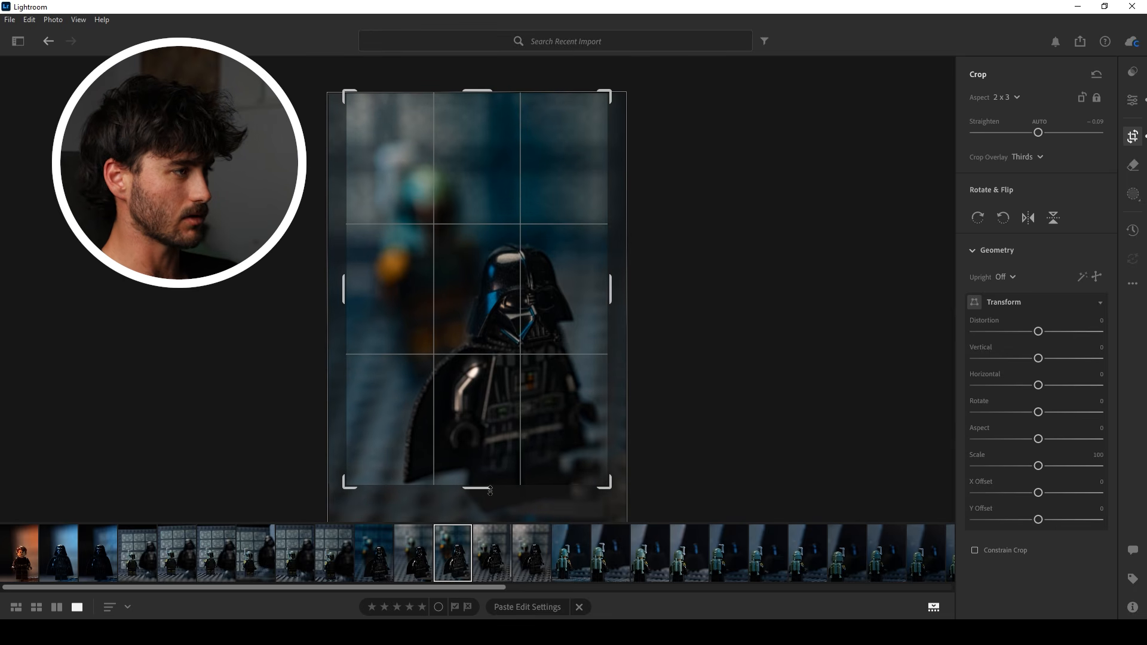
{"action": "left_click", "coordinate": [1132, 100]}
Set Temp to 6,682 and the blue Hue to -3 in the Color Mixer, and lower Vibrance to -20.
{"action": "scroll", "coordinate": [988, 438], "scroll_direction": "down", "scroll_amount": 5}
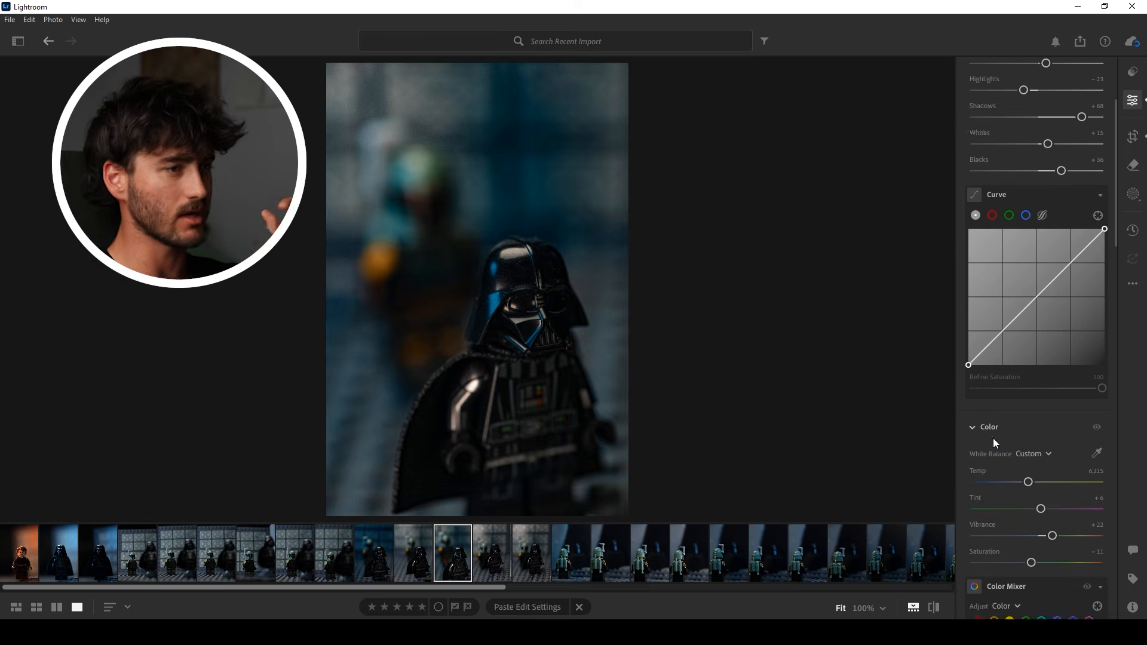
{"action": "left_click_drag", "start_coordinate": [1008, 386], "coordinate": [1034, 385]}
{"action": "left_click", "coordinate": [1097, 509]}
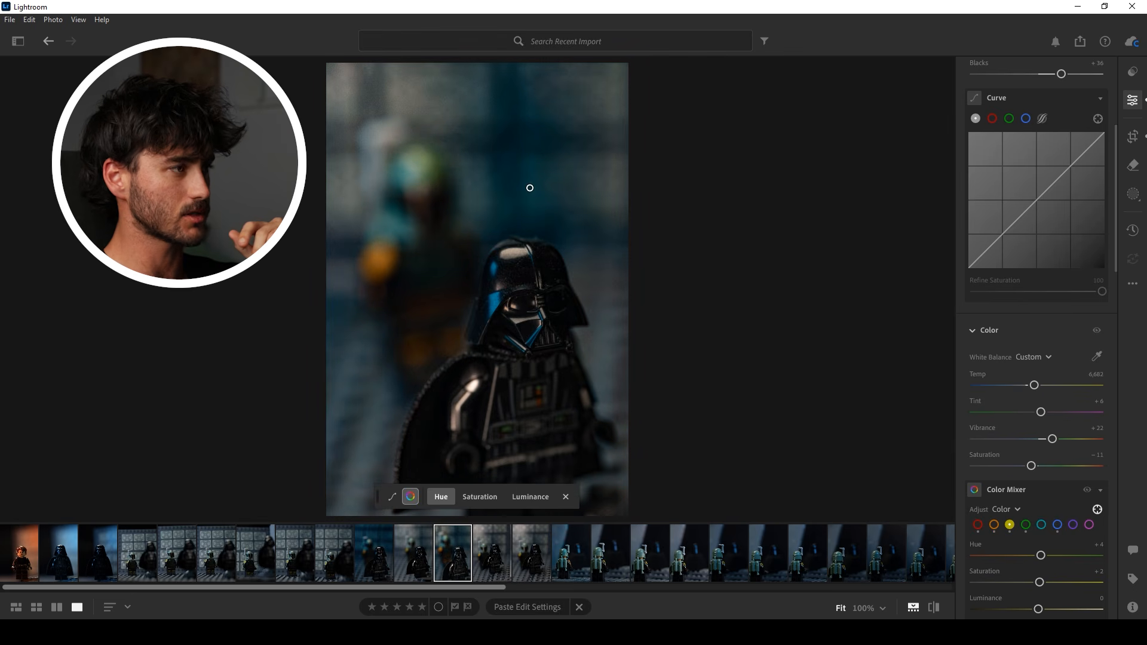
{"action": "left_click_drag", "start_coordinate": [512, 179], "coordinate": [505, 179]}
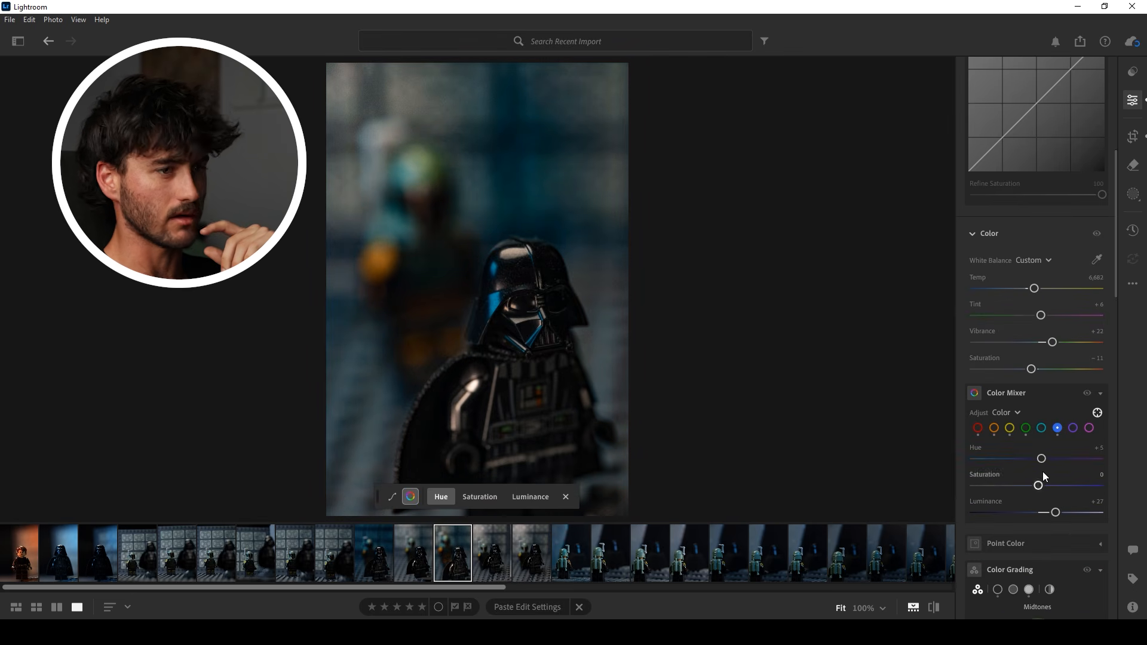
{"action": "mouse_move", "coordinate": [1042, 458]}
{"action": "left_mouse_down"}
{"action": "mouse_move", "coordinate": [1008, 460]}
{"action": "mouse_move", "coordinate": [1036, 458]}
{"action": "left_mouse_up"}
{"action": "left_click_drag", "start_coordinate": [1050, 343], "coordinate": [1035, 347]}
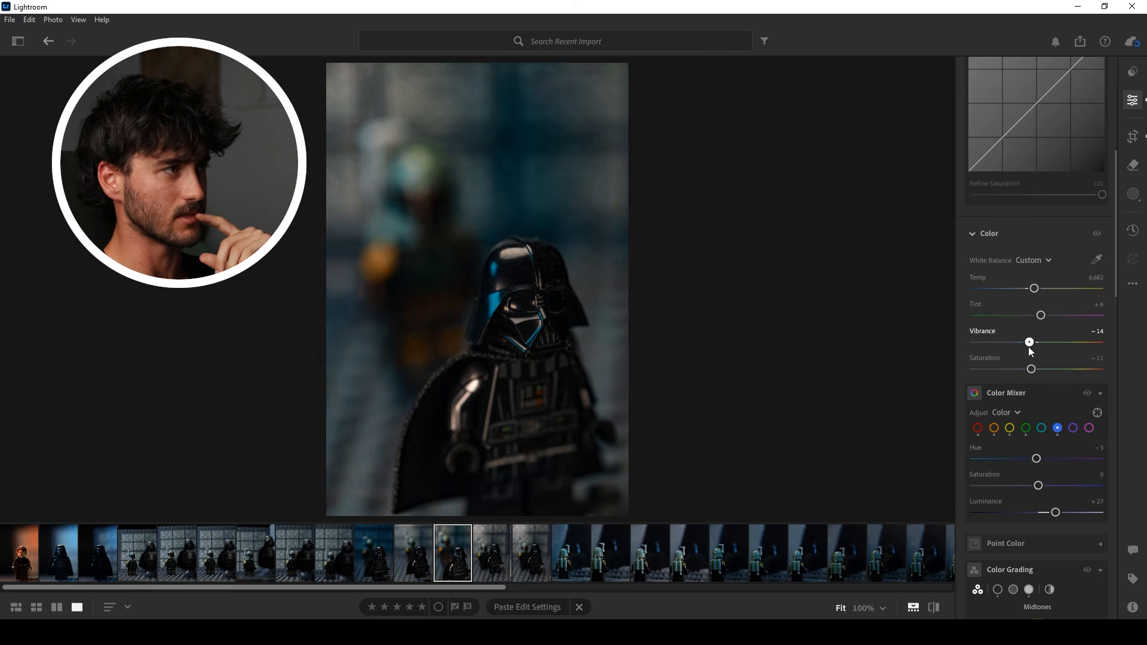
Set Dehaze to +31 and Vignette to -21, and compare the Darth Vader photo with its original.
{"action": "scroll", "coordinate": [1023, 436], "scroll_direction": "down", "scroll_amount": 12}
{"action": "scroll", "coordinate": [1034, 418], "scroll_direction": "up", "scroll_amount": 2}
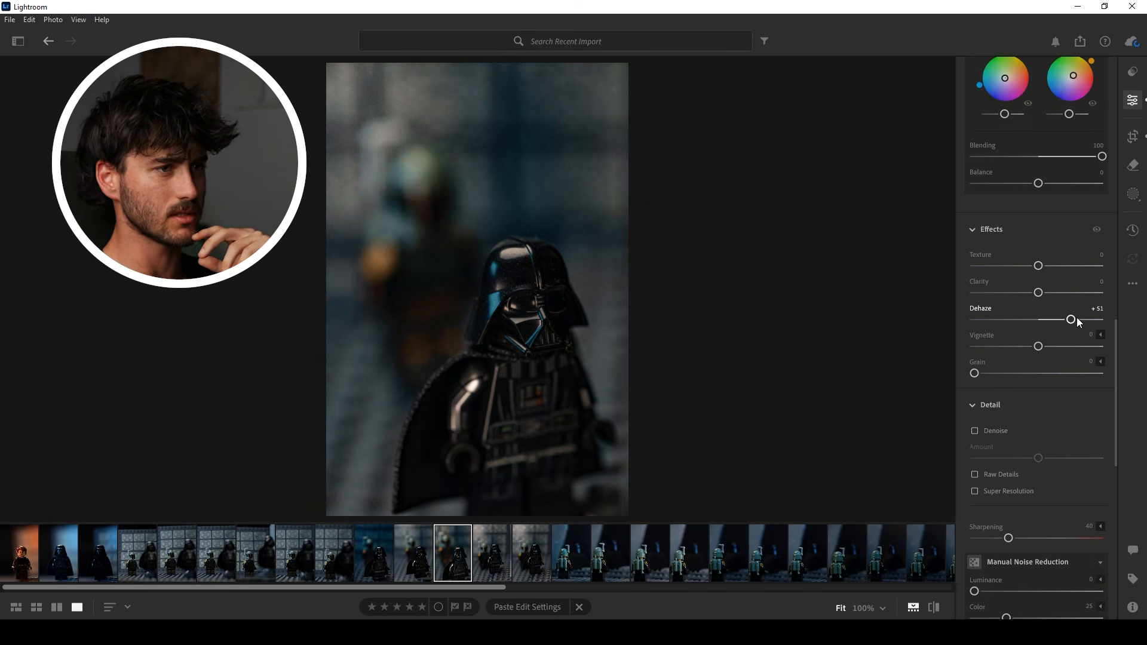
{"action": "left_click_drag", "start_coordinate": [1074, 323], "coordinate": [1023, 349]}
{"action": "left_click", "coordinate": [516, 316]}
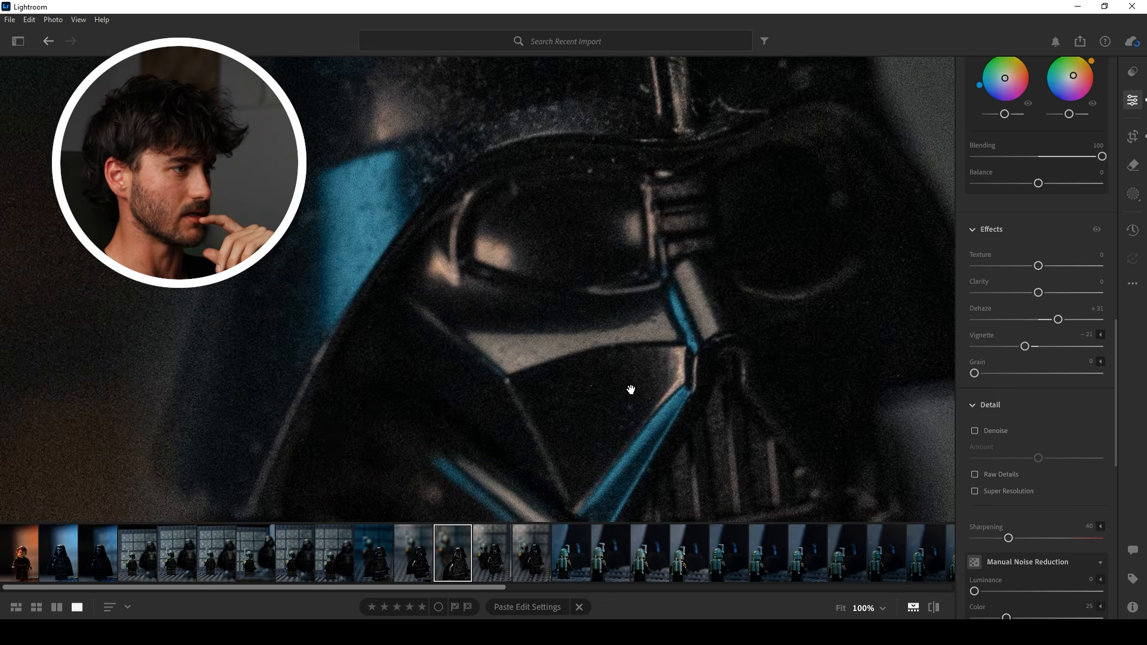
{"action": "left_click", "coordinate": [933, 608]}
{"action": "left_click", "coordinate": [929, 612]}
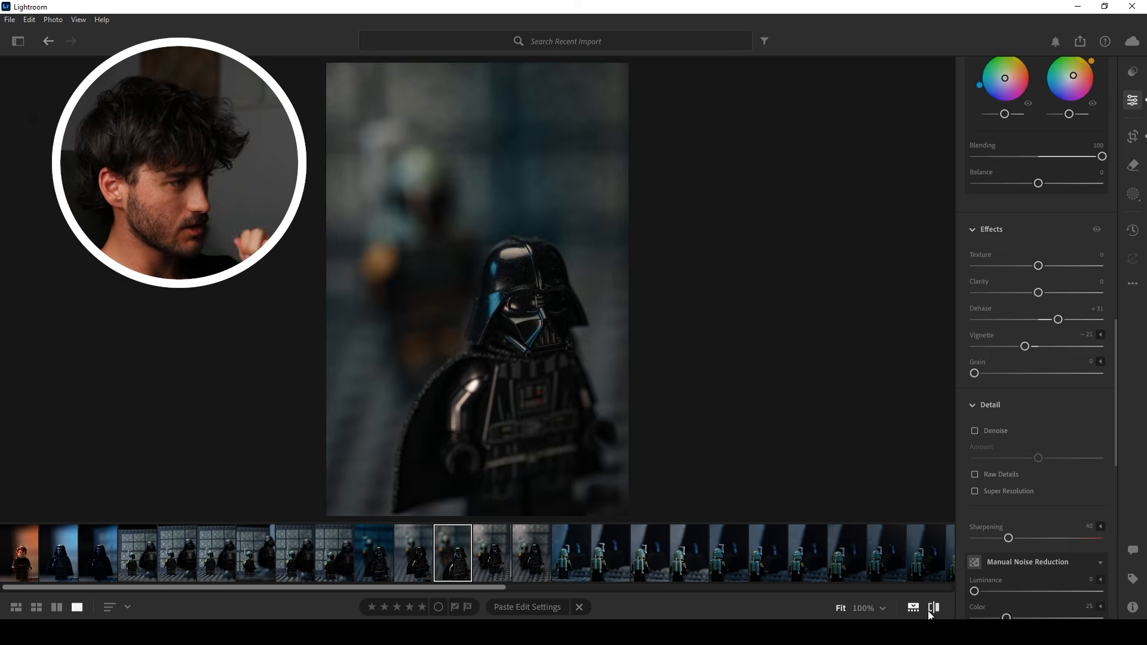
{"action": "left_click", "coordinate": [930, 611]}
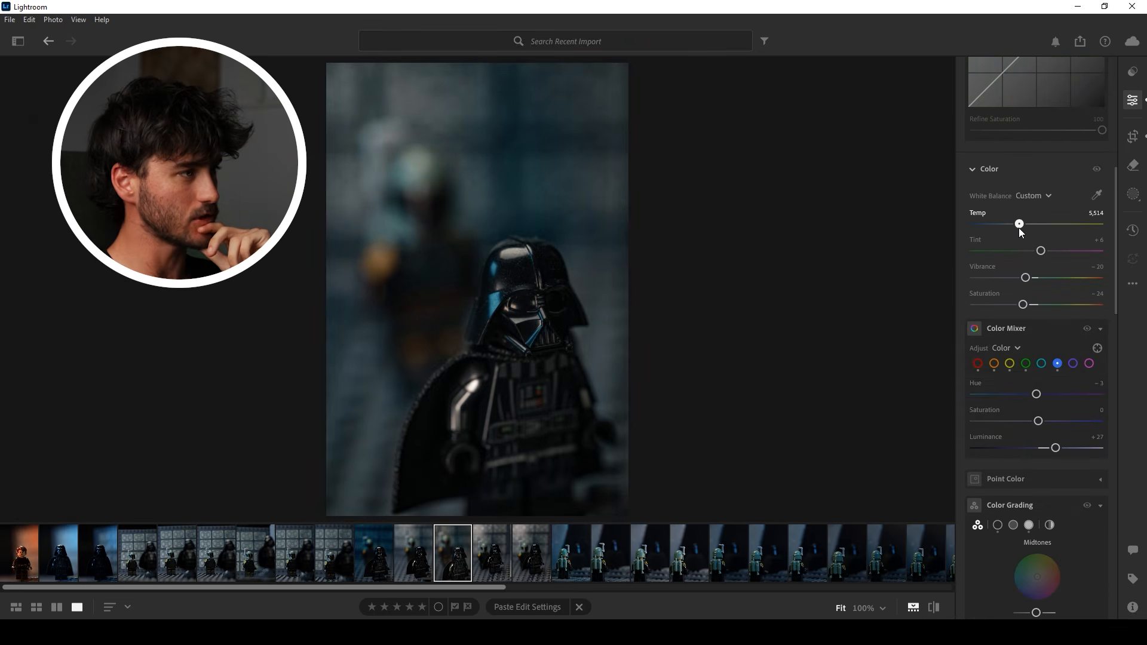
Set Temp to 5,888 and the blue Hue to +22, and rate the Darth Vader photo five stars.
{"action": "left_click_drag", "start_coordinate": [1019, 228], "coordinate": [1025, 225]}
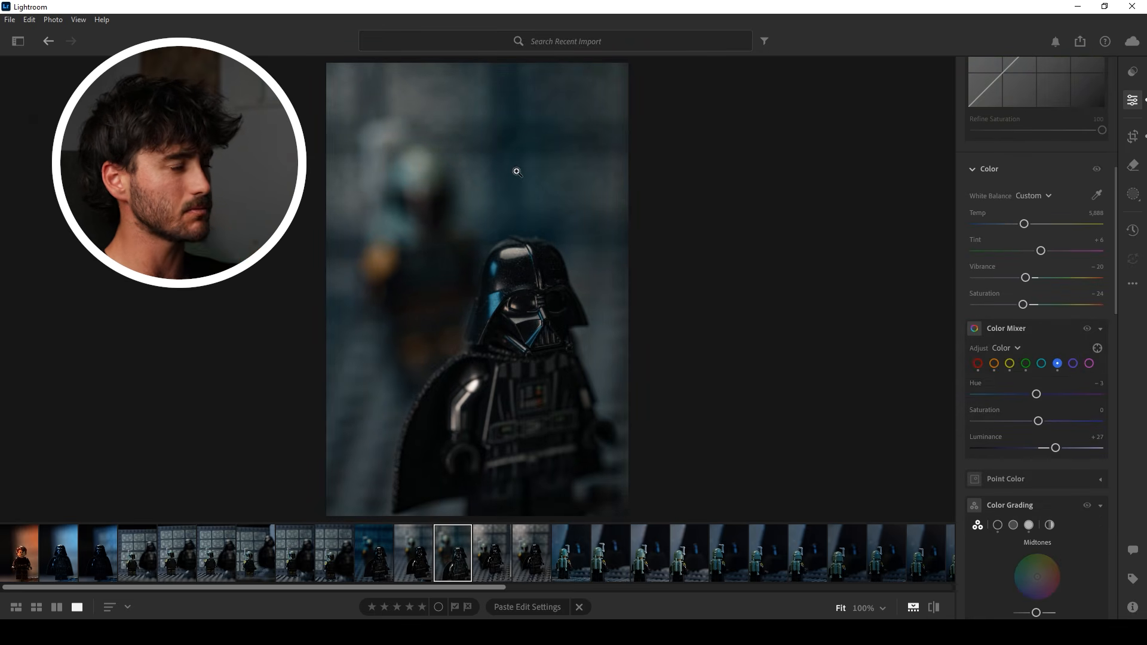
{"action": "left_click_drag", "start_coordinate": [1038, 393], "coordinate": [1024, 393]}
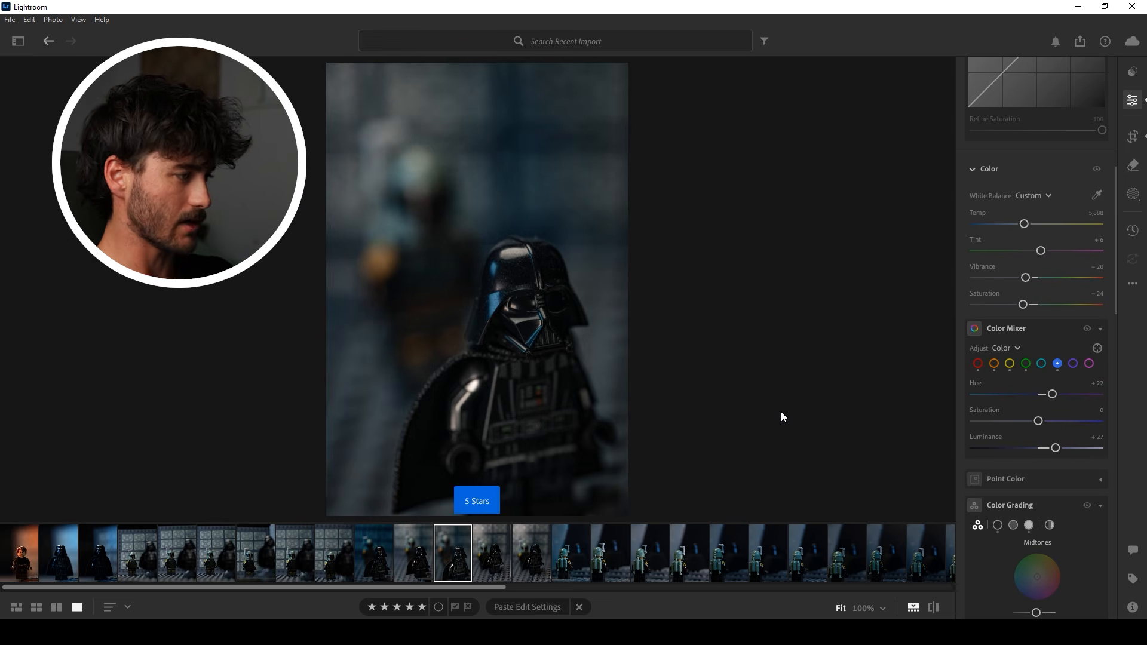
Go through the Boba Fett shots with the paneled wall and blurred Darth Vader, checking composition and close-up sharpness.
{"action": "left_click", "coordinate": [302, 565]}
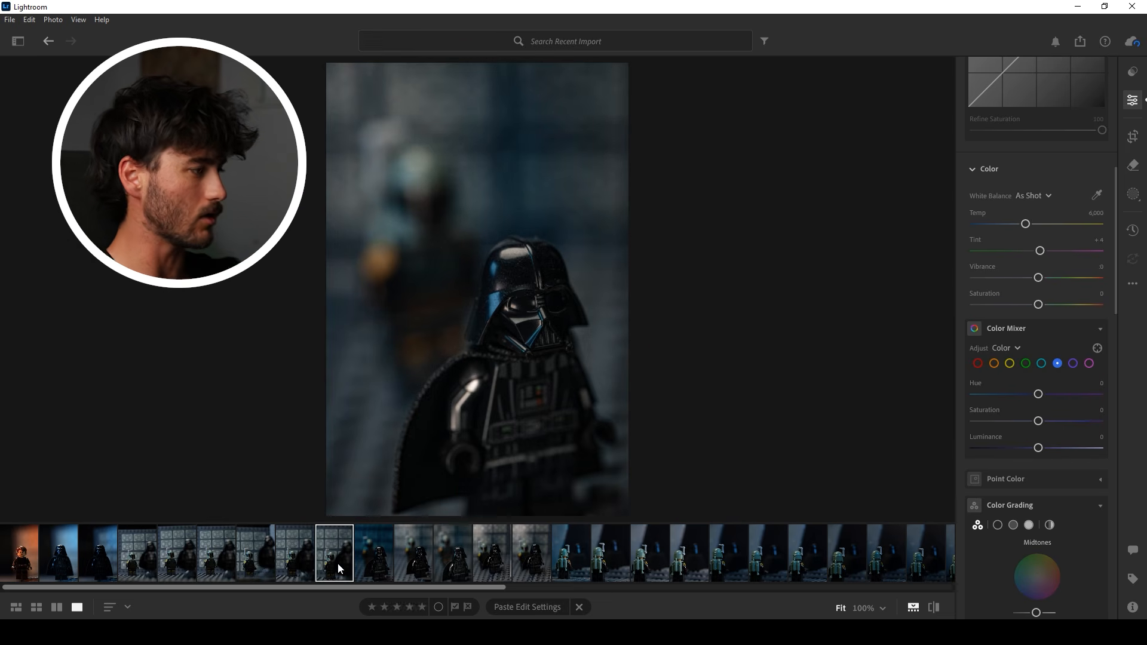
{"action": "key", "text": "Left"}
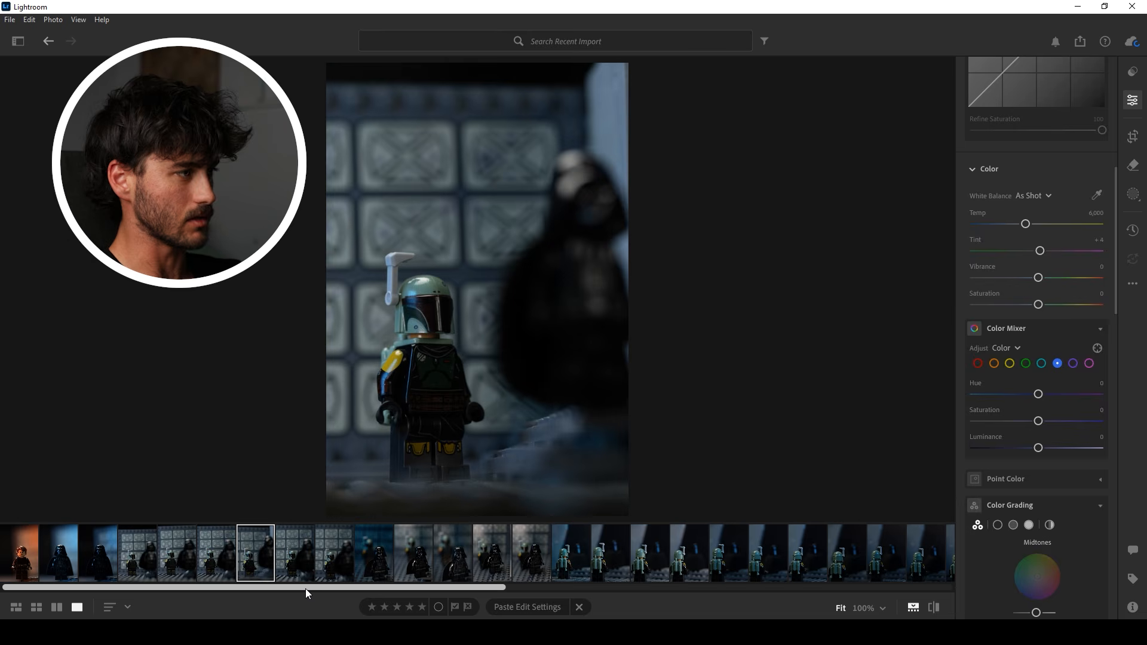
{"action": "key", "text": "Left"}
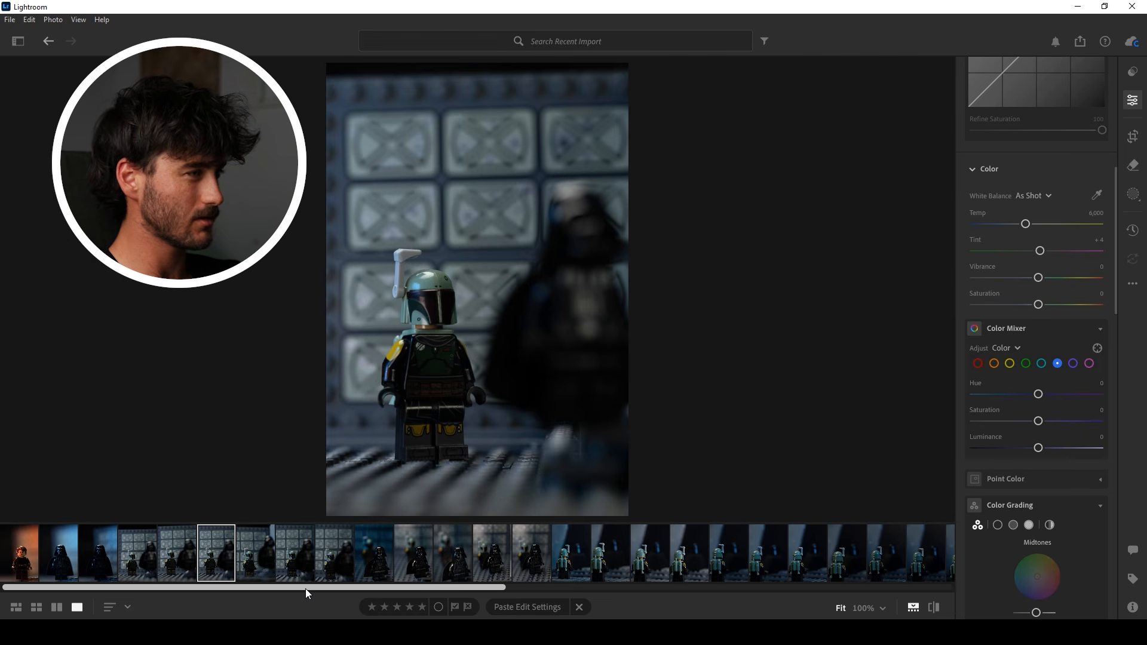
{"action": "key", "text": "Left"}
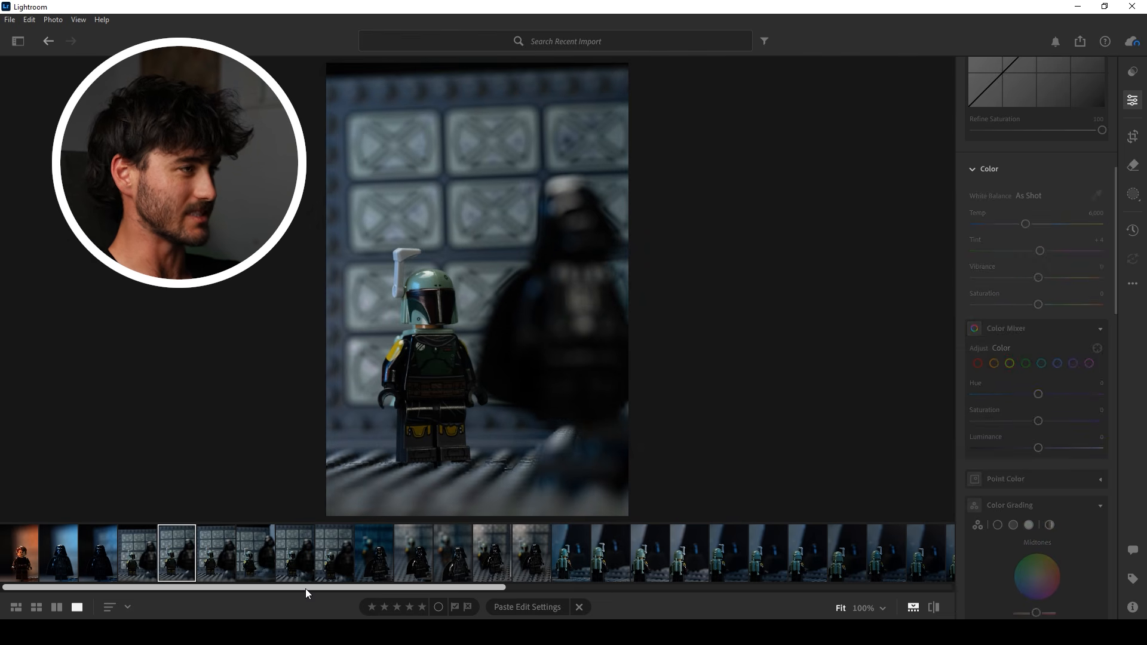
{"action": "key", "text": "Left"}
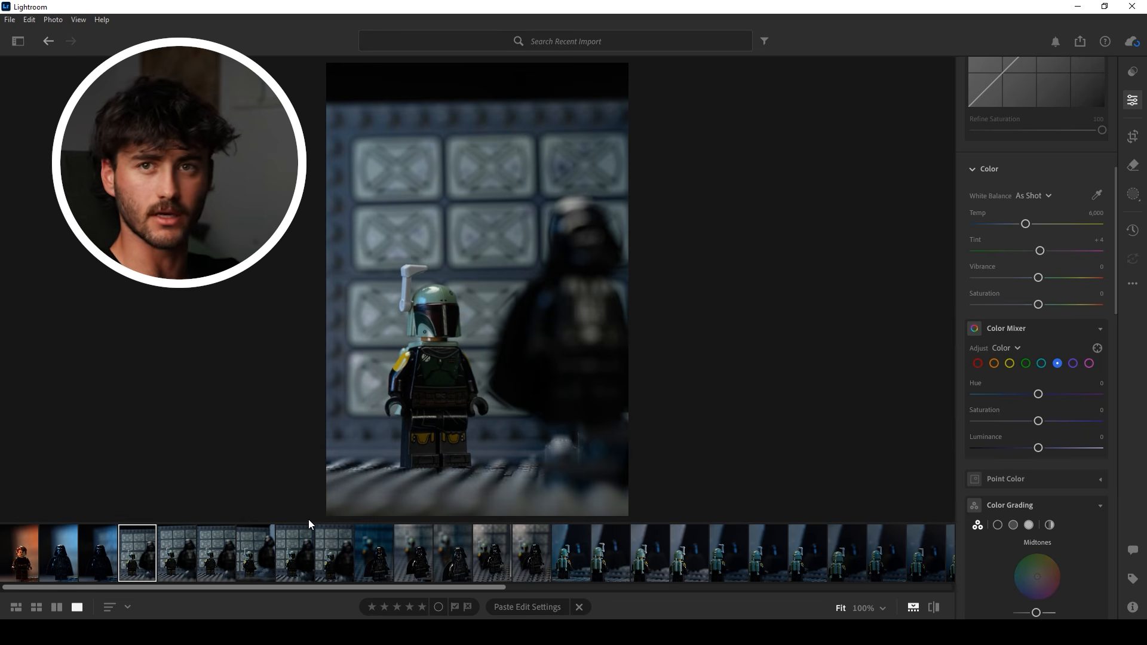
{"action": "key", "text": "Right"}
{"action": "left_click", "coordinate": [487, 390]}
{"action": "left_click", "coordinate": [463, 394]}
{"action": "key", "text": "Right"}
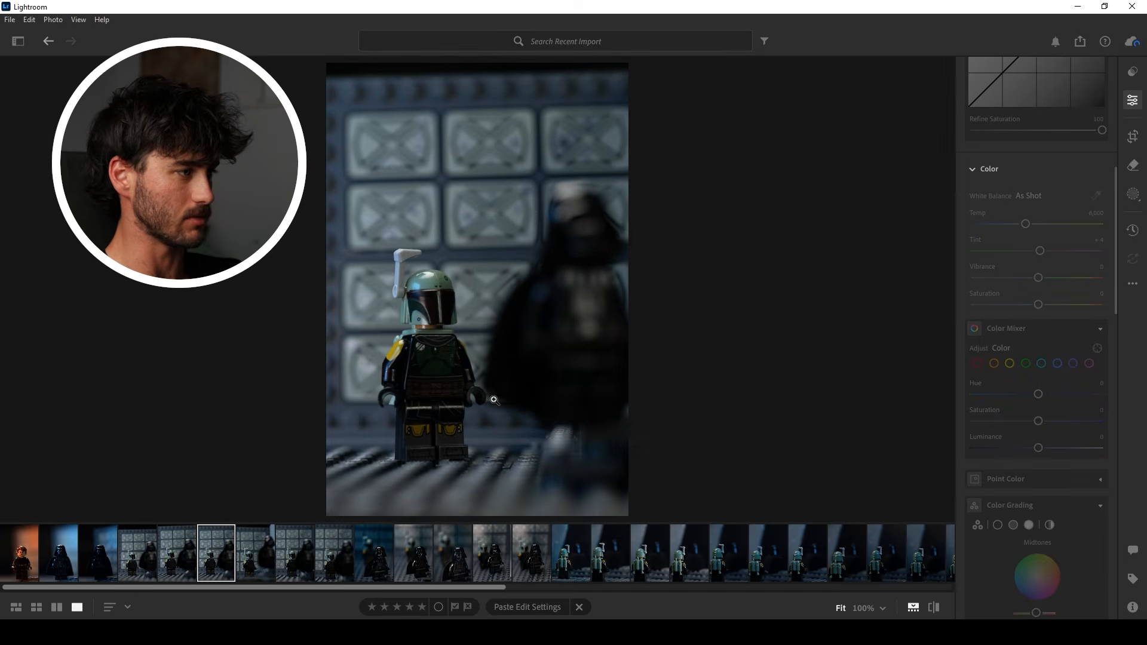
{"action": "key", "text": "Right"}
Paste the copied edits onto the first Boba Fett wall photo, and replace them with settings copied from the five-star Darth Vader photo.
{"action": "left_click", "coordinate": [137, 557]}
{"action": "key", "text": "ctrl+v"}
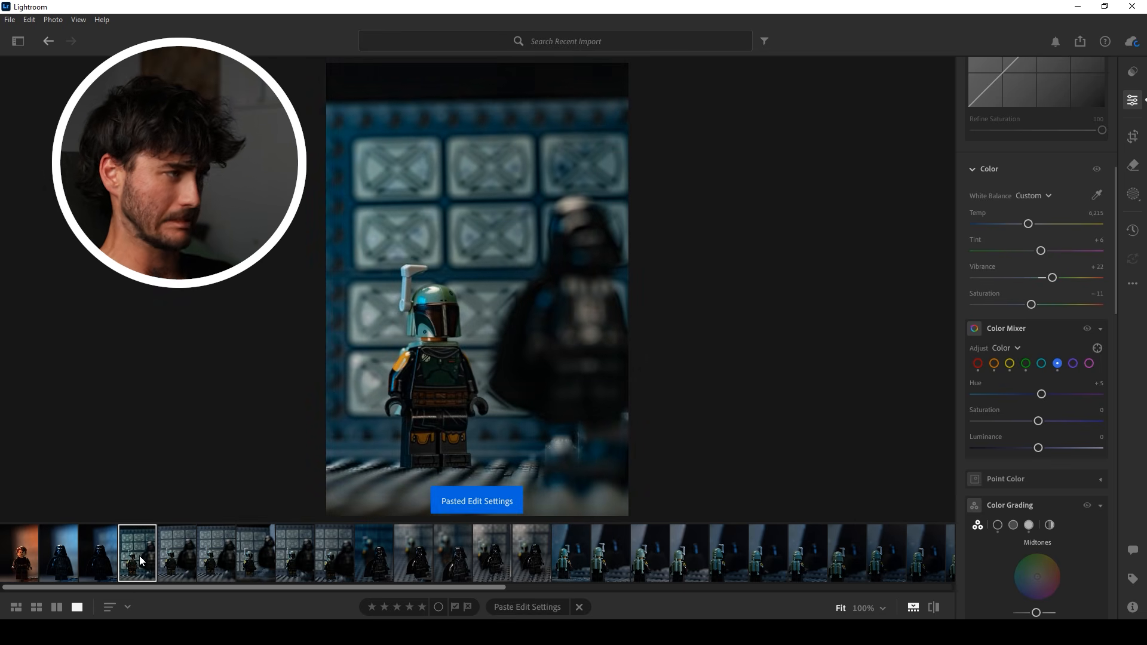
{"action": "left_click", "coordinate": [414, 555]}
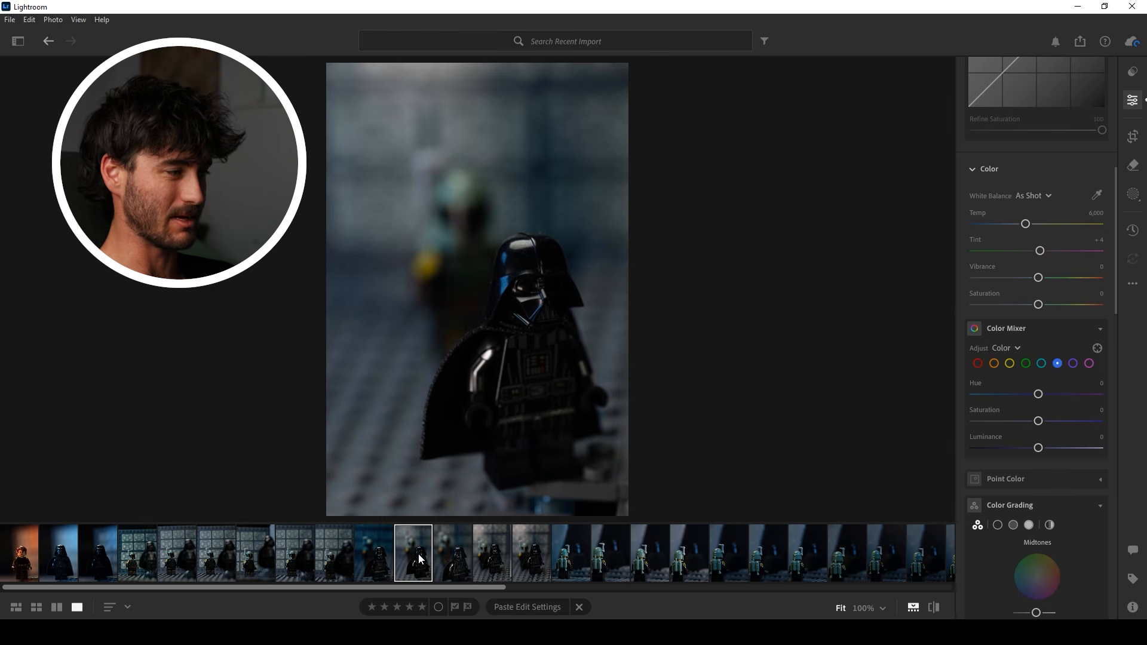
{"action": "left_click", "coordinate": [461, 559]}
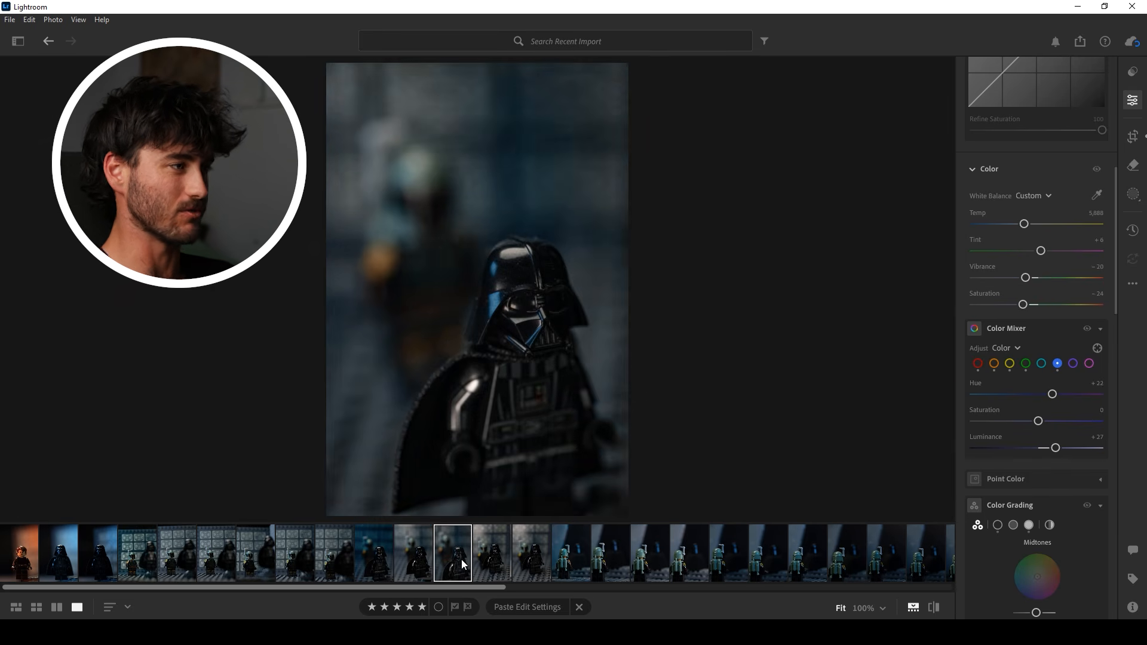
{"action": "key", "text": "ctrl+c"}
{"action": "left_click", "coordinate": [142, 564]}
{"action": "key", "text": "ctrl+v"}
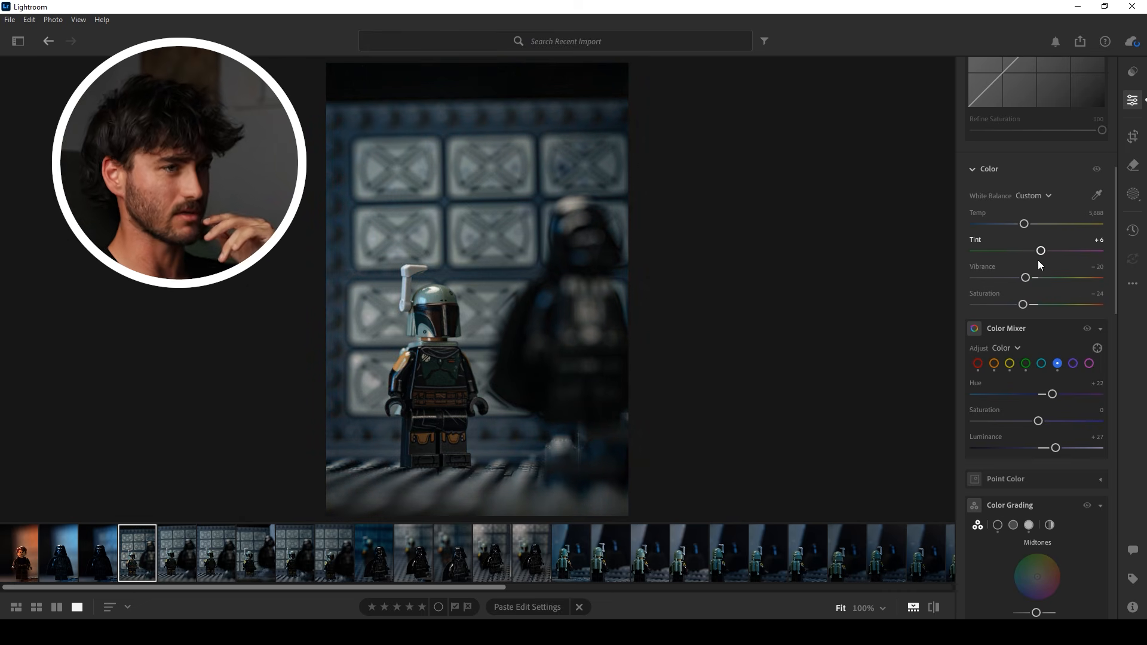
Set Vibrance to +10 and Saturation to -17, and the blue Hue to +6 and Luminance to 0 in the Color Mixer.
{"action": "left_click_drag", "start_coordinate": [1026, 278], "coordinate": [1034, 305]}
{"action": "scroll", "coordinate": [1029, 464], "scroll_direction": "down", "scroll_amount": 1}
{"action": "left_click", "coordinate": [1098, 316]}
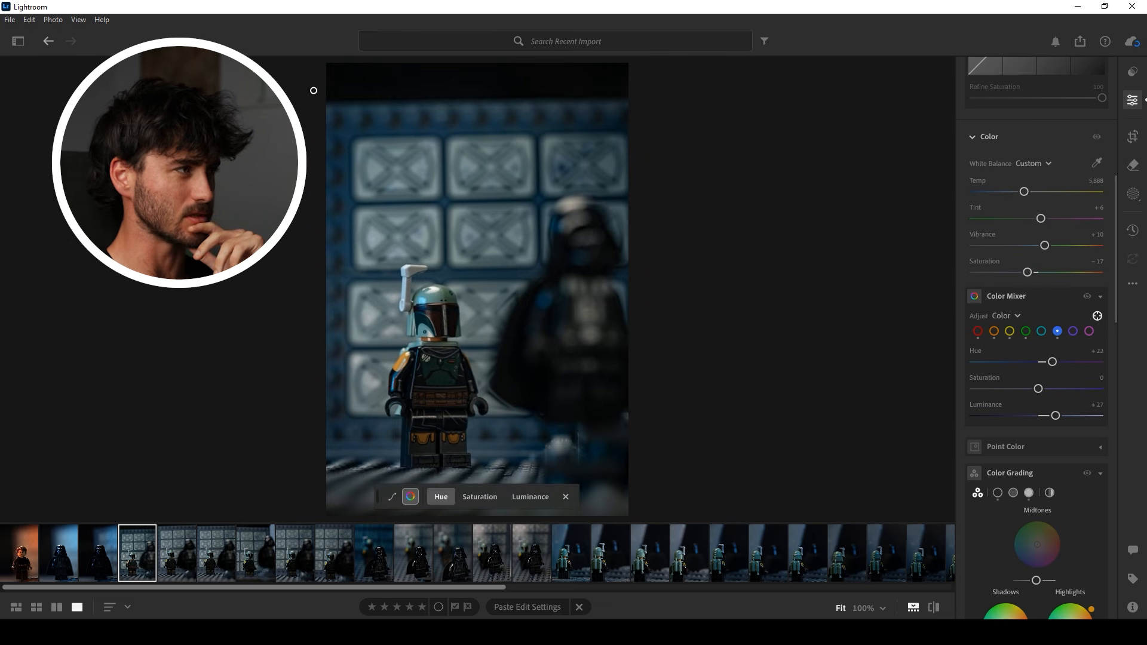
{"action": "left_click_drag", "start_coordinate": [1048, 362], "coordinate": [1038, 365]}
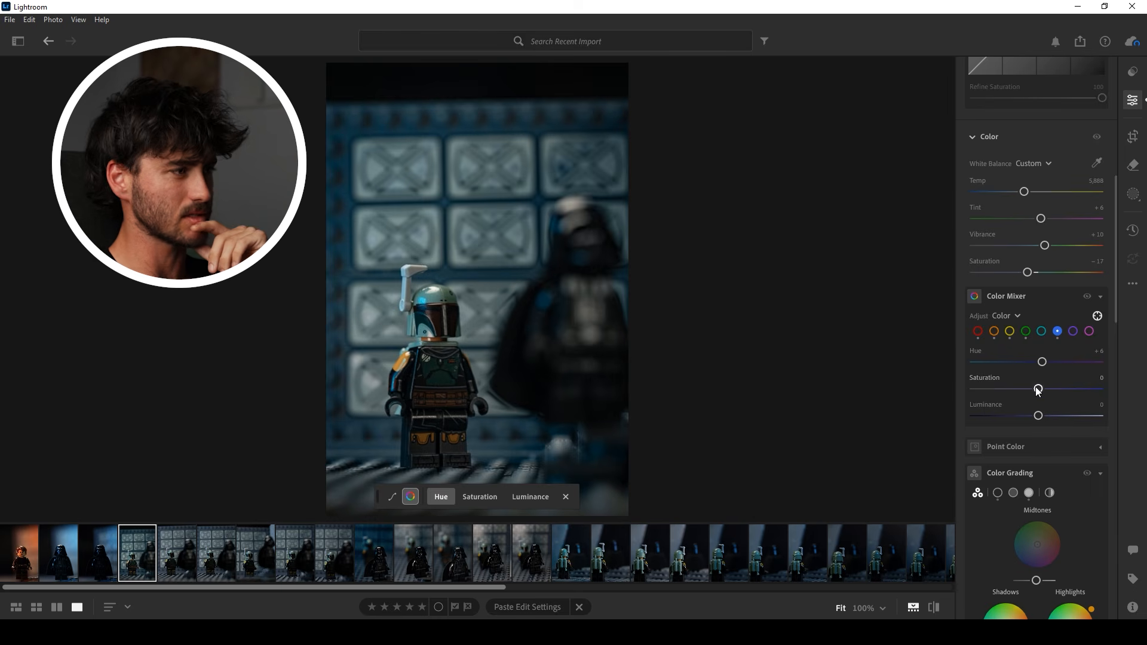
Crop the Boba Fett photo tighter at 2 x 3, placing the figure nearer the left edge and trimming the dark upper strip.
{"action": "key", "text": "c"}
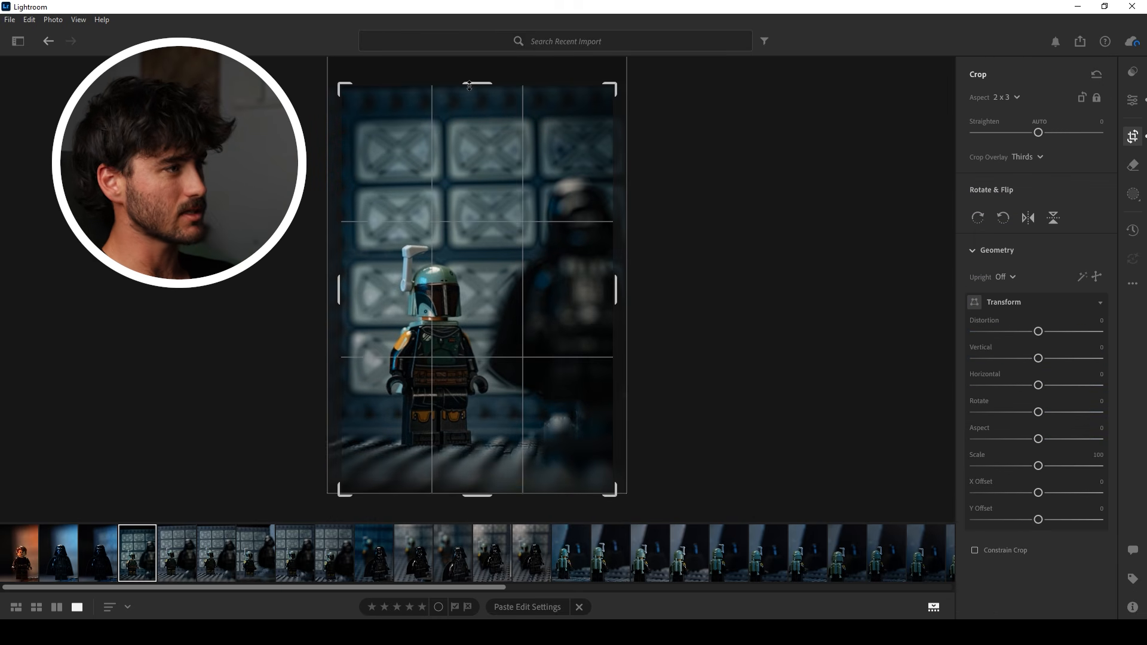
{"action": "left_click_drag", "start_coordinate": [568, 246], "coordinate": [553, 246]}
{"action": "left_click", "coordinate": [1139, 111]}
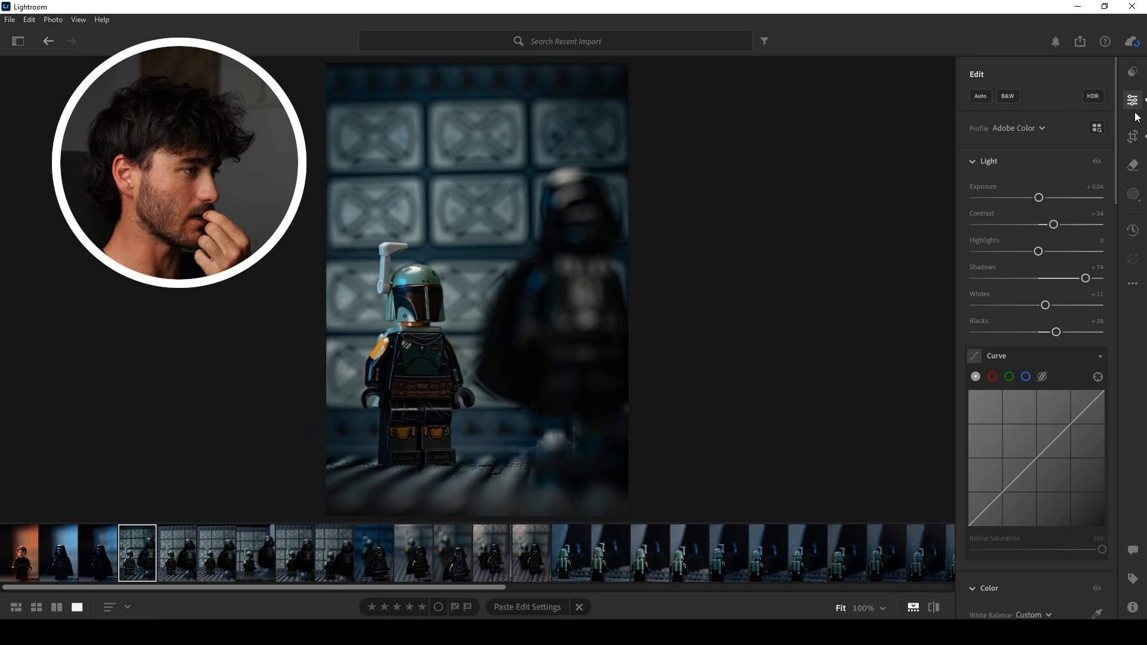
Paste the copied edit settings onto the five-star Darth Vader portrait with the blue-lit background.
{"action": "left_click", "coordinate": [103, 557]}
{"action": "left_click", "coordinate": [60, 557]}
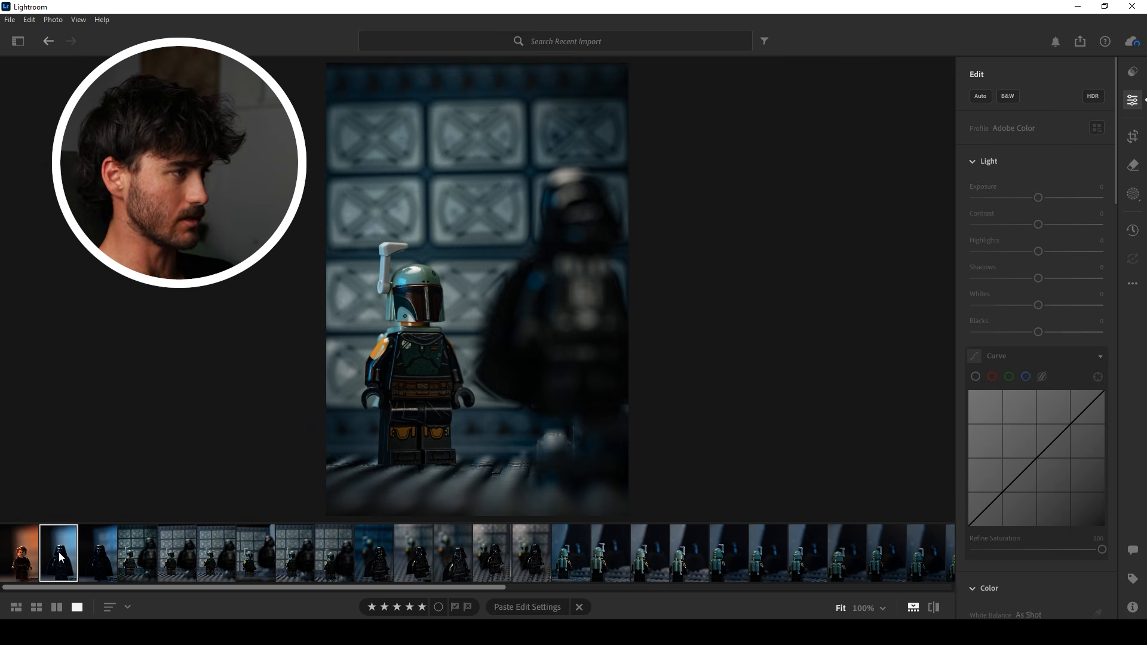
{"action": "key", "text": "ctrl+v"}
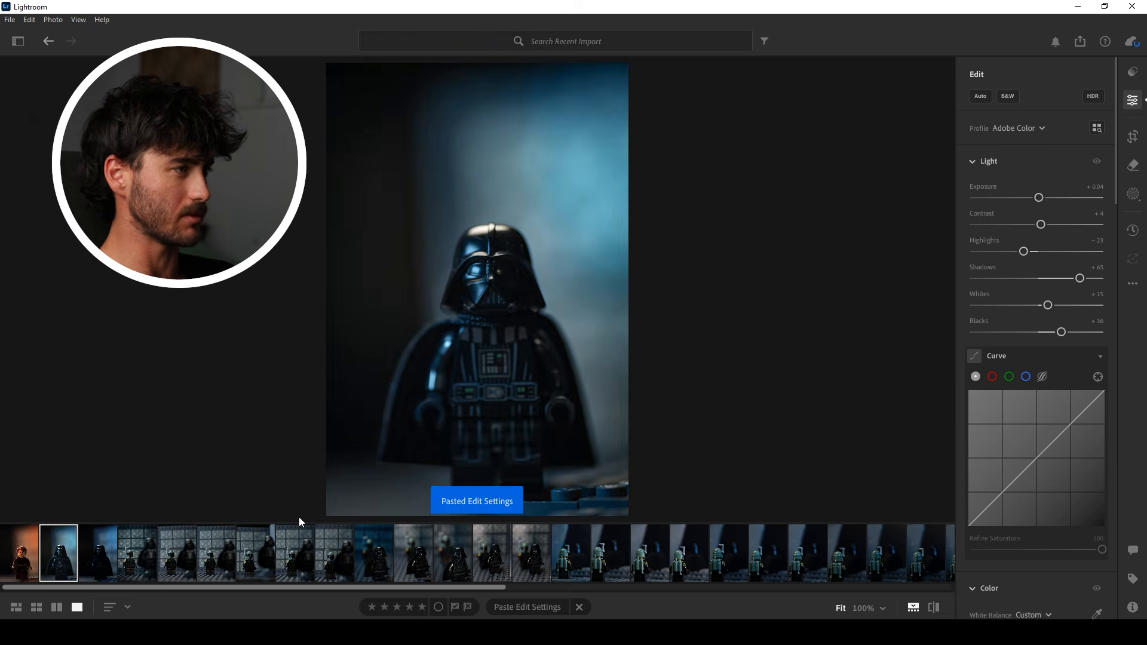
{"action": "left_click", "coordinate": [1134, 72]}
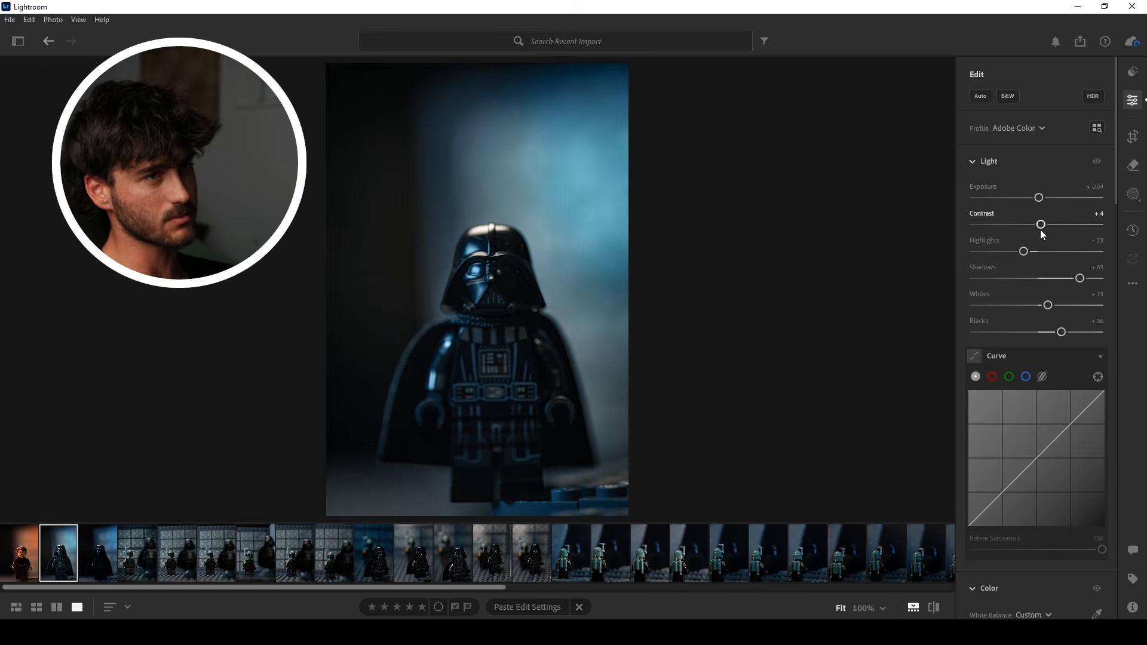
Set the Vader portrait's Exposure to +0.41, Contrast +18, Highlights -30 and Shadows +47, and cool Temp to 5,047.
{"action": "left_click_drag", "start_coordinate": [1041, 228], "coordinate": [1043, 203]}
{"action": "left_click_drag", "start_coordinate": [1049, 250], "coordinate": [1020, 251]}
{"action": "scroll", "coordinate": [1076, 281], "scroll_direction": "down", "scroll_amount": 4}
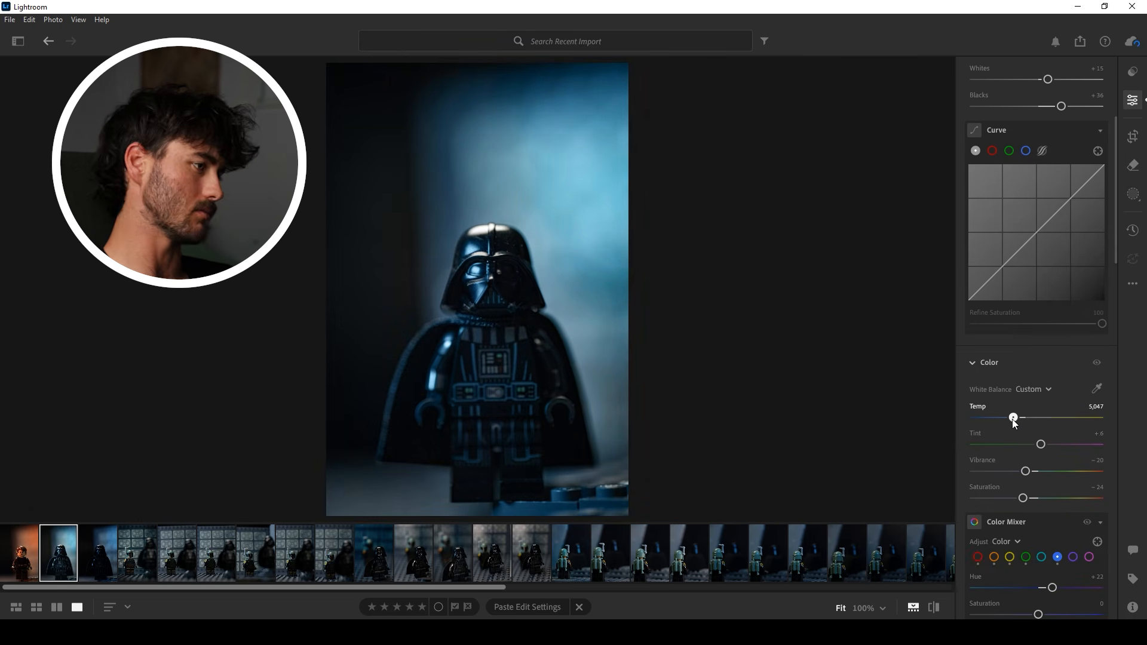
Crop the Vader portrait tightly at 2 x 3 around the helmet and upper chest, undoing the accidental straighten.
{"action": "key", "text": "c"}
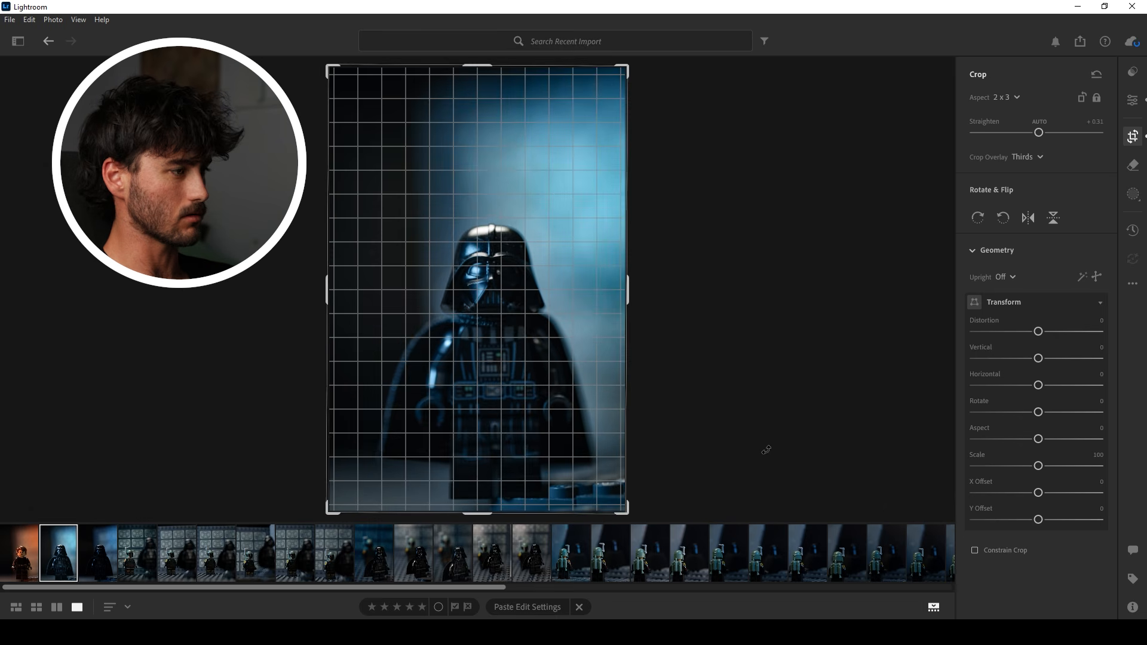
{"action": "left_click_drag", "start_coordinate": [480, 514], "coordinate": [478, 454]}
{"action": "left_click_drag", "start_coordinate": [524, 376], "coordinate": [542, 366]}
{"action": "left_click_drag", "start_coordinate": [587, 454], "coordinate": [562, 416]}
{"action": "left_click_drag", "start_coordinate": [492, 403], "coordinate": [503, 337]}
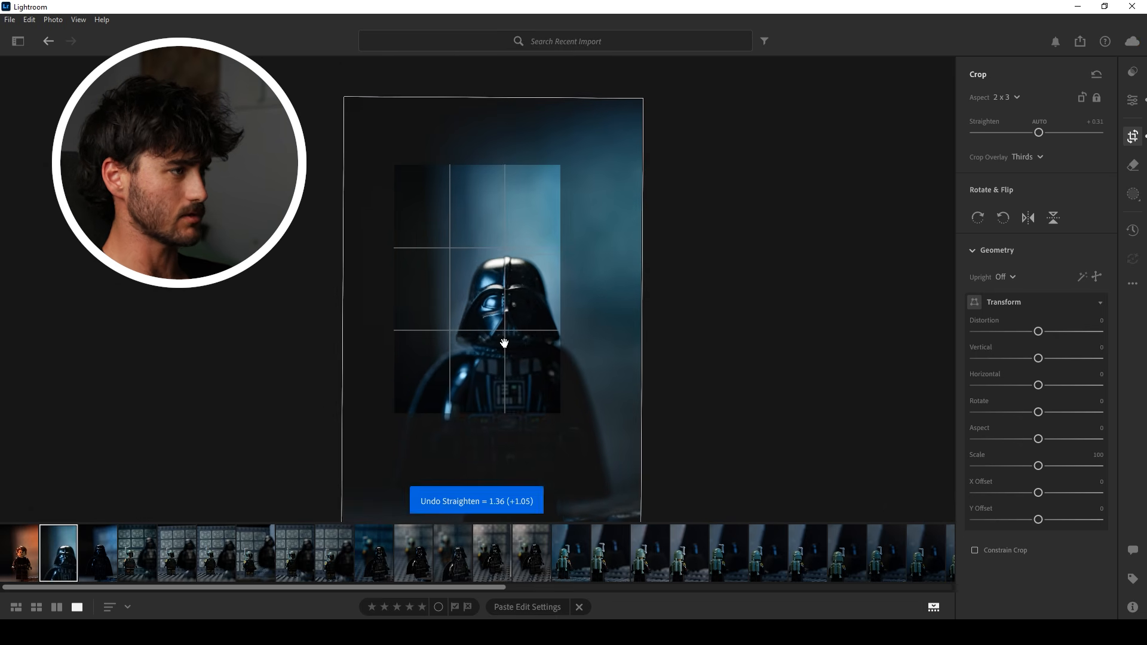
{"action": "key", "text": "Return"}
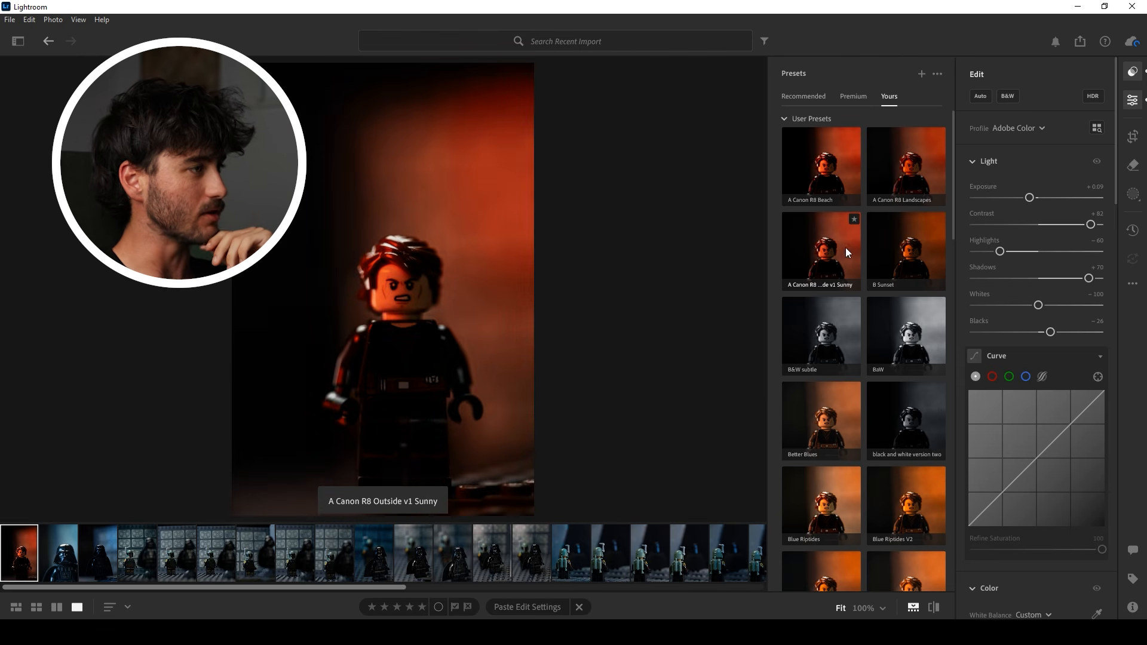
Apply the A Canon R8 Beach preset to the red-lit brown-haired minifigure photo, check the face at 100%, and adjust Exposure slightly.
{"action": "left_click", "coordinate": [844, 192]}
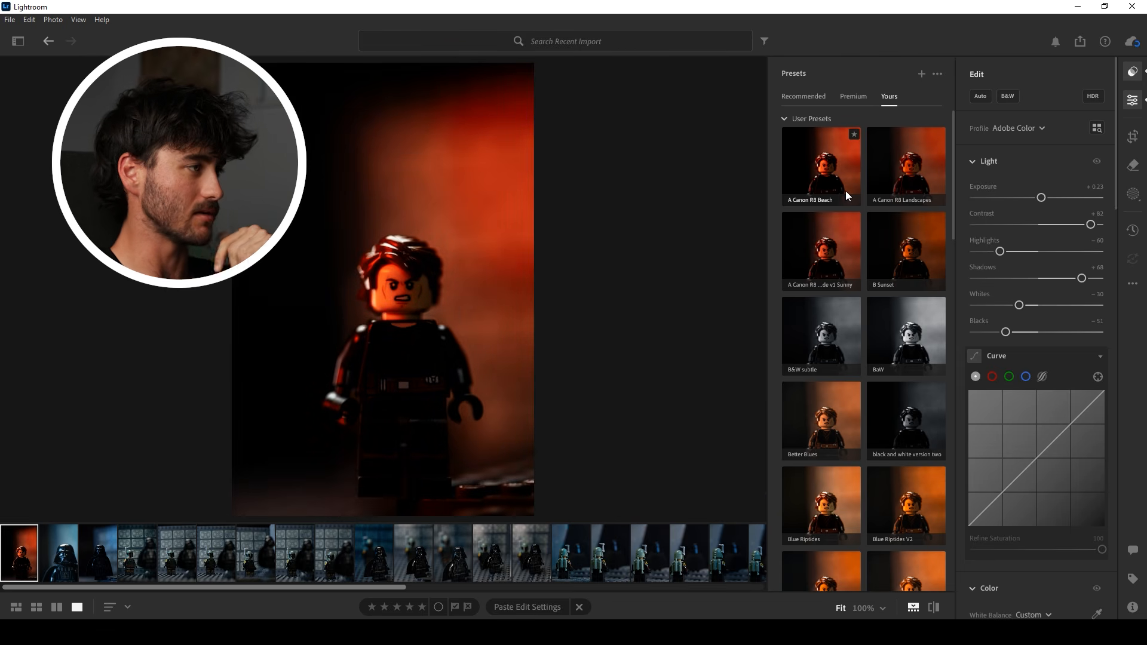
{"action": "left_click", "coordinate": [844, 192]}
{"action": "left_click", "coordinate": [412, 271]}
{"action": "left_click", "coordinate": [1133, 72]}
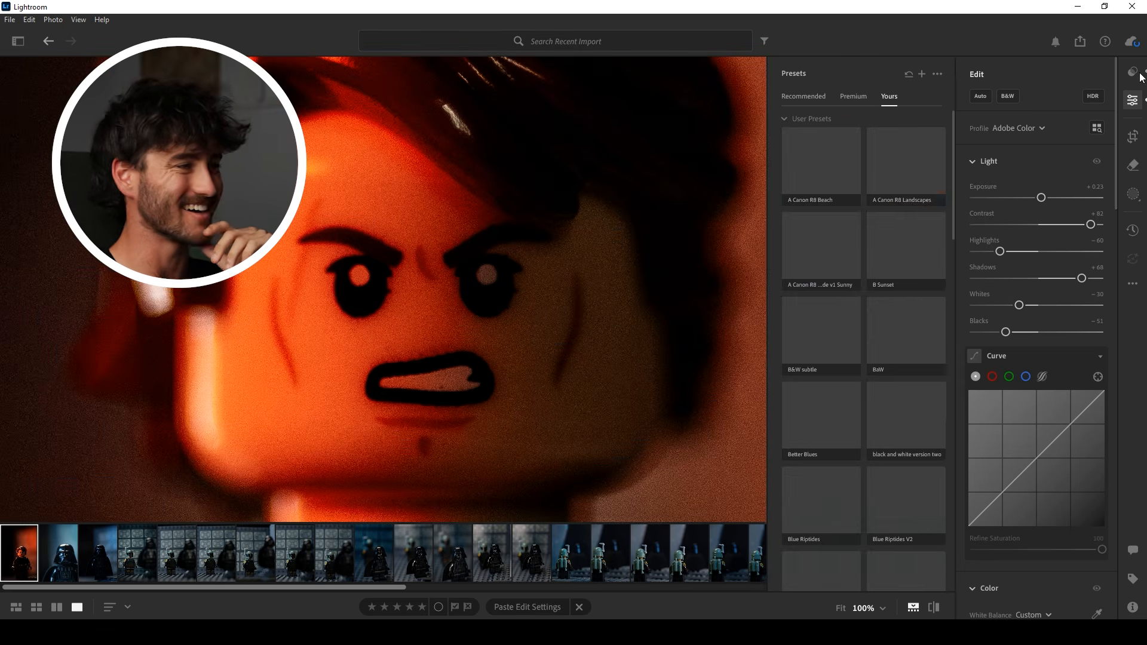
{"action": "left_click", "coordinate": [424, 326]}
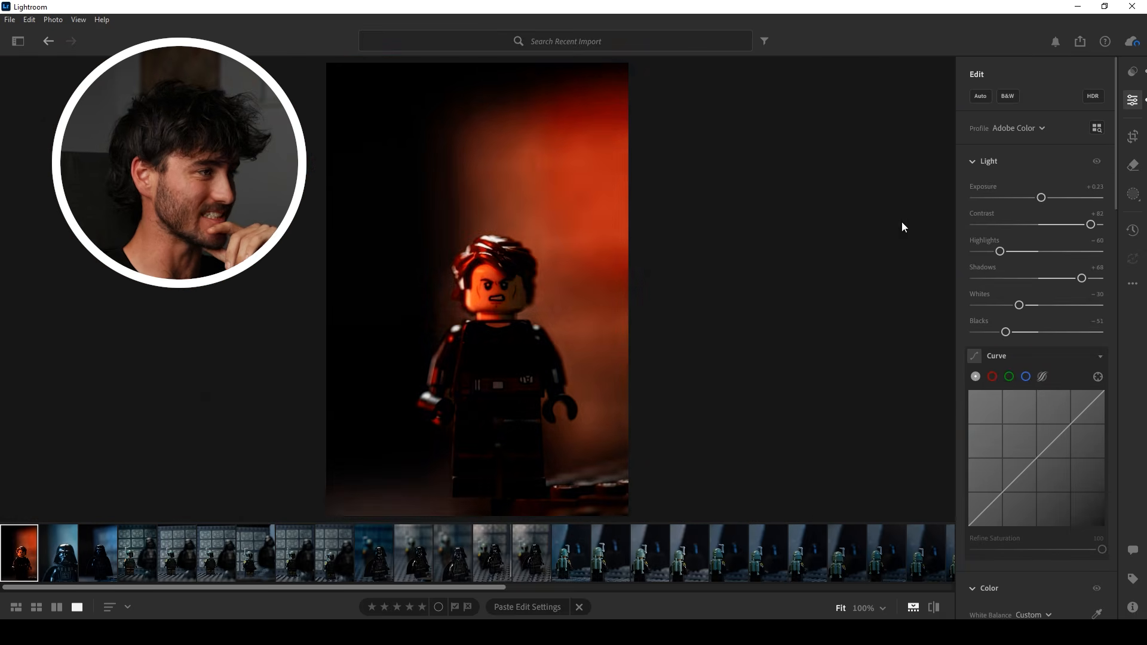
{"action": "left_click_drag", "start_coordinate": [1040, 198], "coordinate": [1044, 199]}
Crop the red-lit minifigure photo at 2 x 3 down to the head and upper torso, matching the Vader portrait's framing.
{"action": "left_click", "coordinate": [1133, 137]}
{"action": "left_click_drag", "start_coordinate": [623, 514], "coordinate": [563, 419]}
{"action": "left_click_drag", "start_coordinate": [491, 327], "coordinate": [448, 257]}
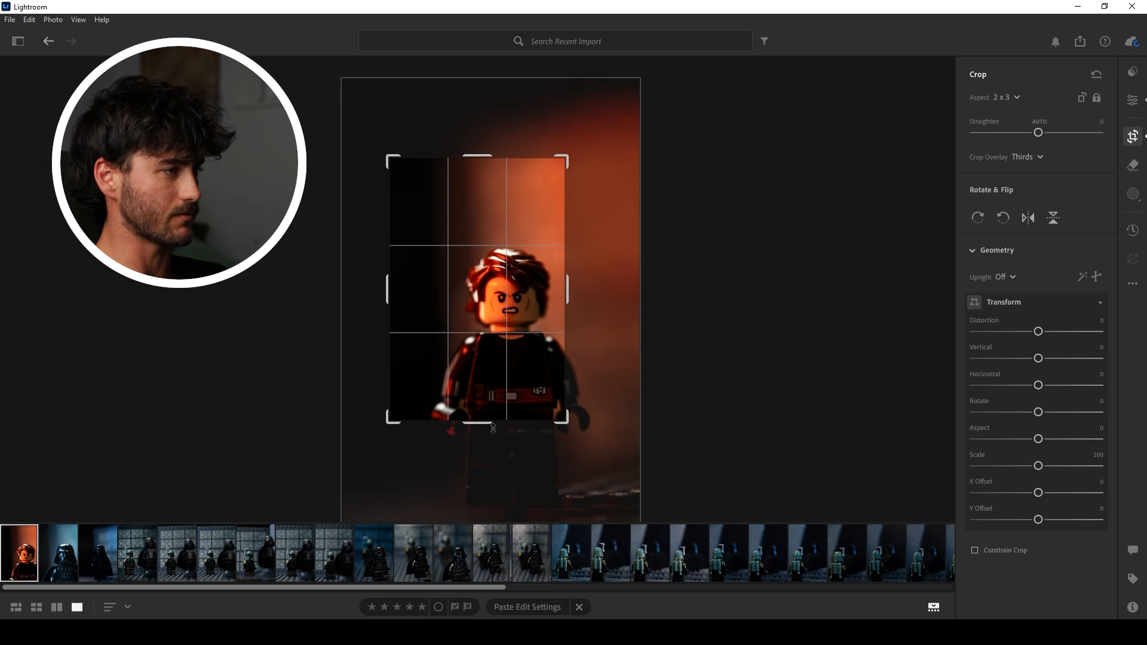
{"action": "left_click_drag", "start_coordinate": [484, 424], "coordinate": [484, 400]}
{"action": "left_click_drag", "start_coordinate": [476, 326], "coordinate": [470, 306]}
{"action": "left_click", "coordinate": [1141, 106]}
Sort the photos by star rating and go through the edited five-star shots.
{"action": "key", "text": "Right"}
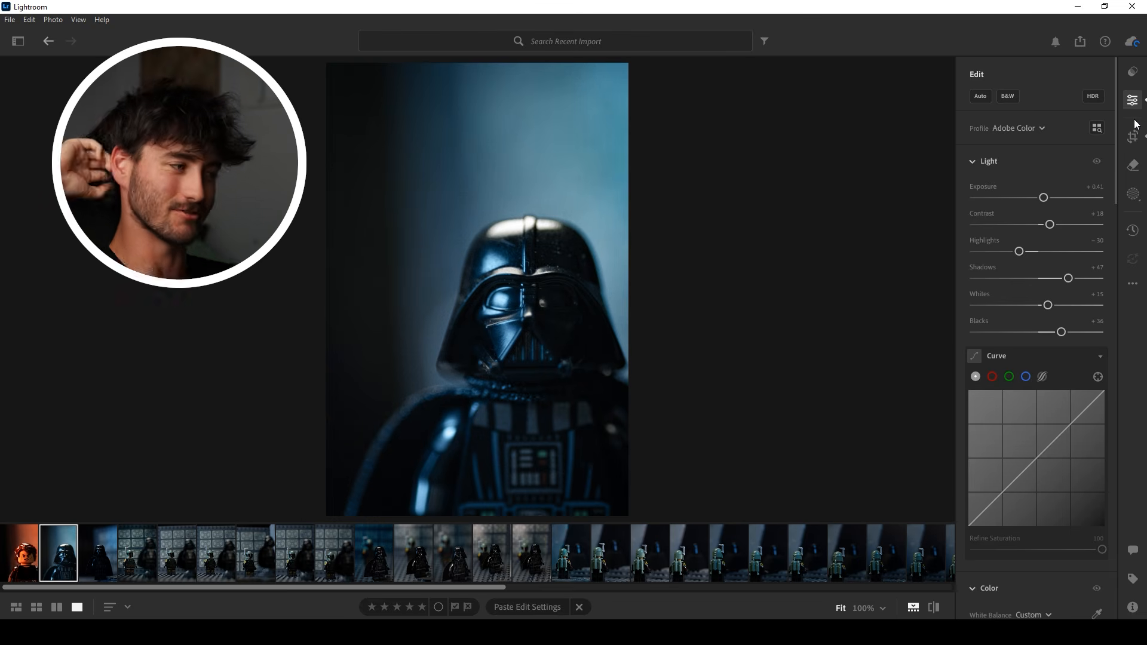
{"action": "left_click", "coordinate": [124, 605]}
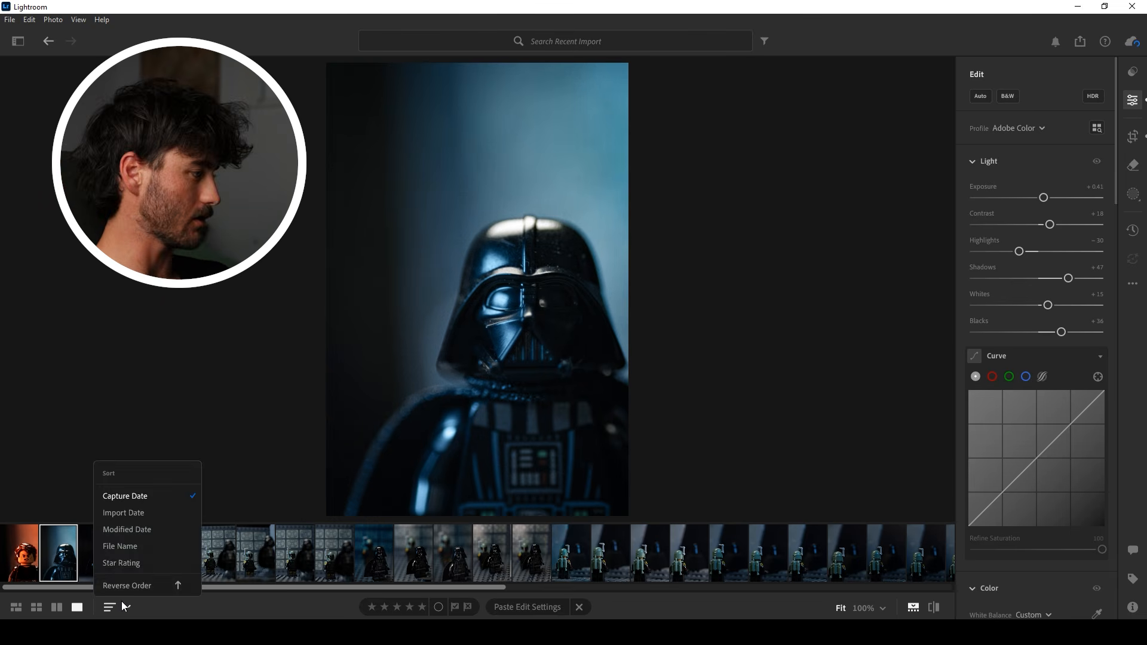
{"action": "left_click", "coordinate": [137, 568]}
{"action": "key", "text": "Left"}
{"action": "key", "text": "Left"}
{"action": "key", "text": "Left"}
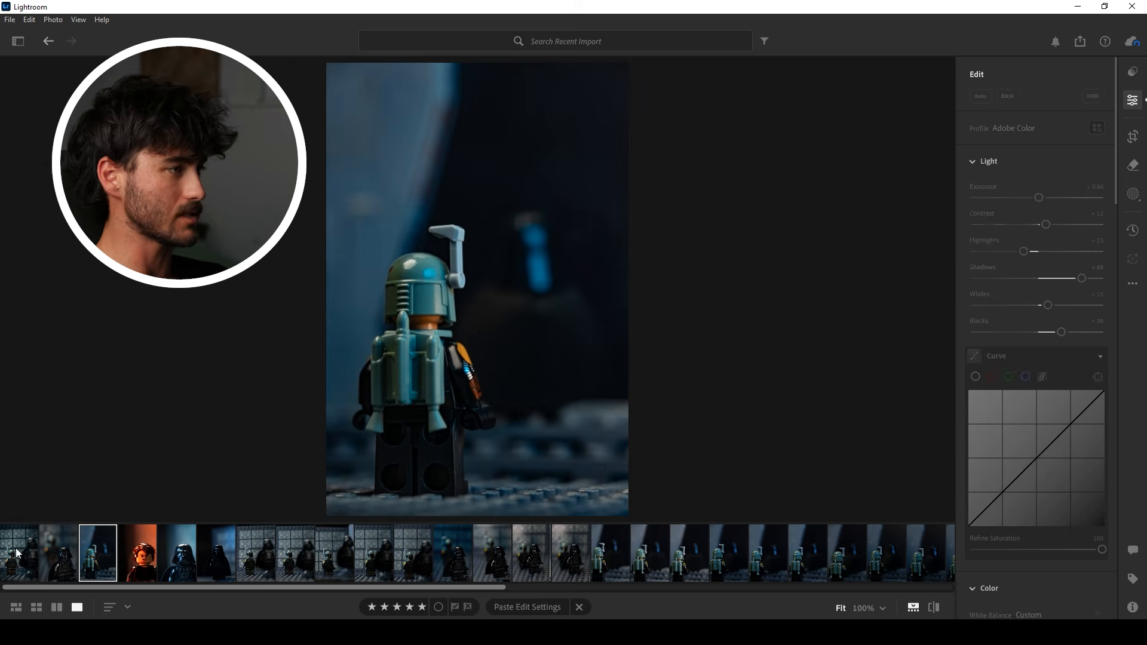
{"action": "left_click", "coordinate": [172, 560]}
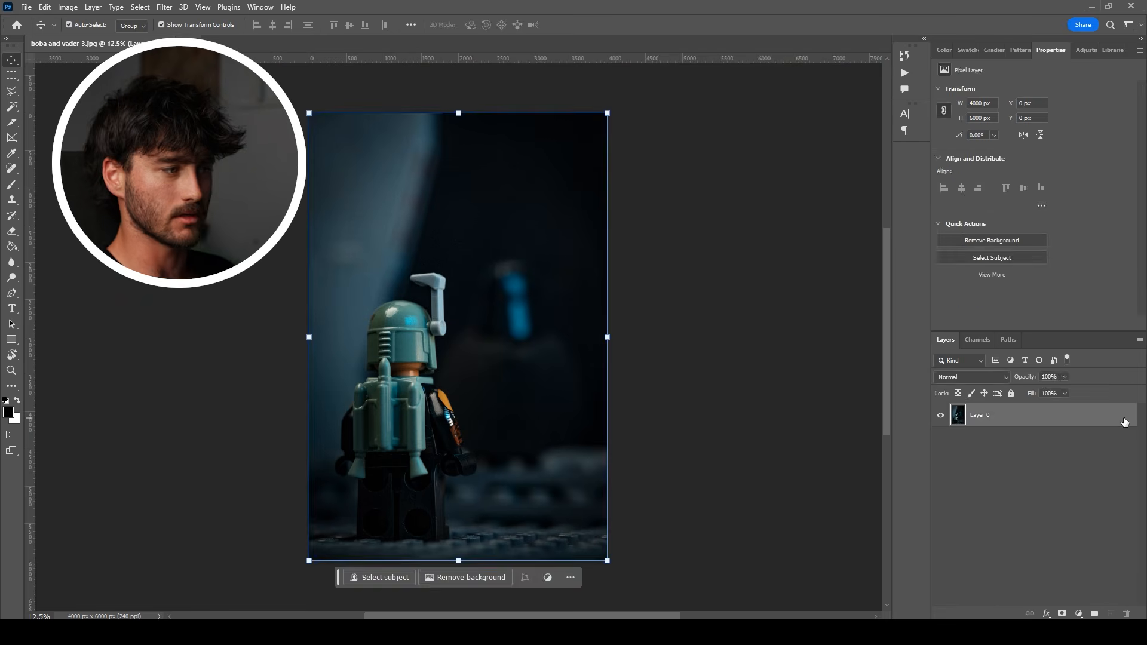
In Photoshop, add an empty layer above the Boba Fett photo and prepare a white (ffffff) brush of 48 px with 11% hardness.
{"action": "left_click", "coordinate": [1110, 614]}
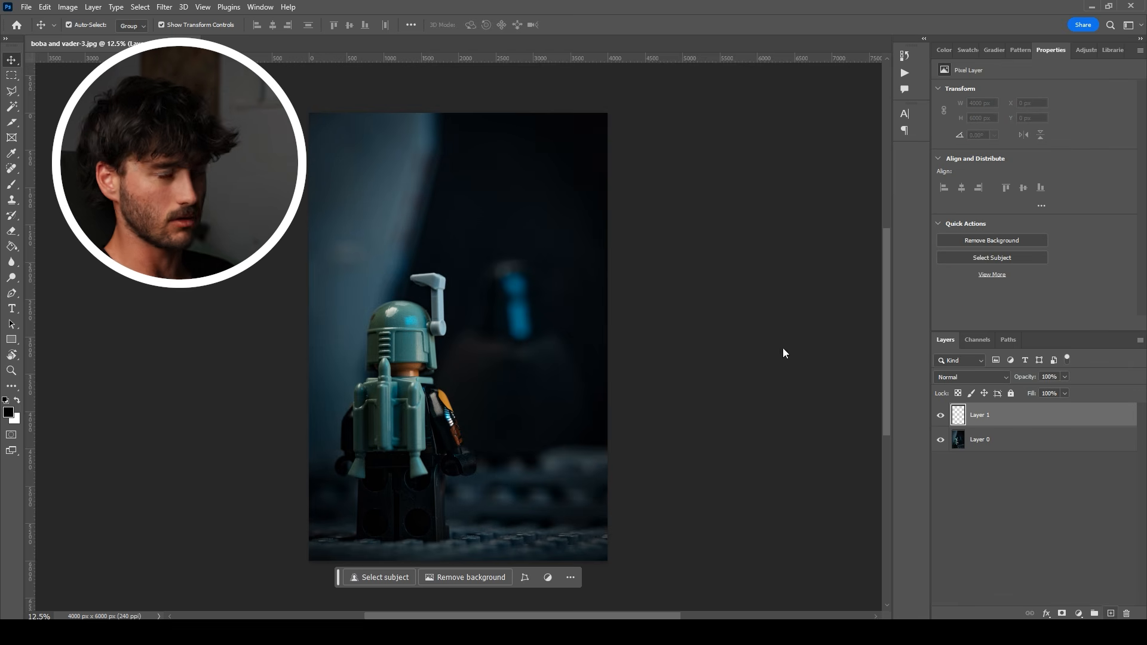
{"action": "left_click", "coordinate": [11, 184]}
{"action": "left_click", "coordinate": [8, 412]}
{"action": "type", "text": "ffffff"}
{"action": "left_click", "coordinate": [1060, 311]}
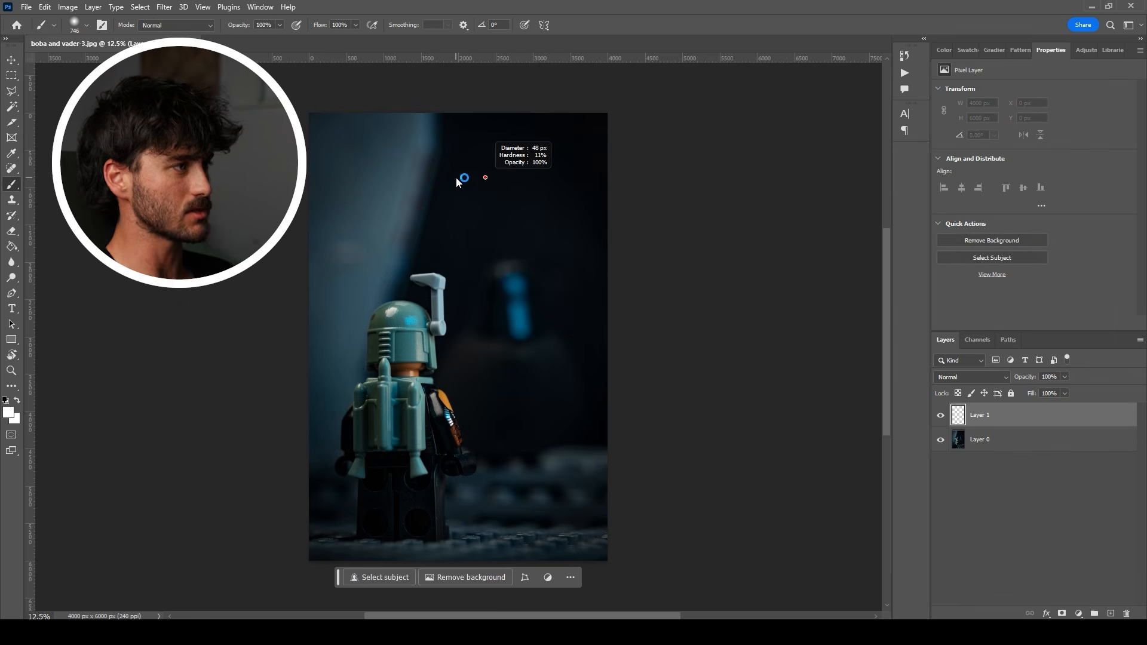
Paint small white dots as scattered stars over the dark background around the blurred Vader figure.
{"action": "scroll", "coordinate": [479, 197], "scroll_direction": "up", "scroll_amount": 2}
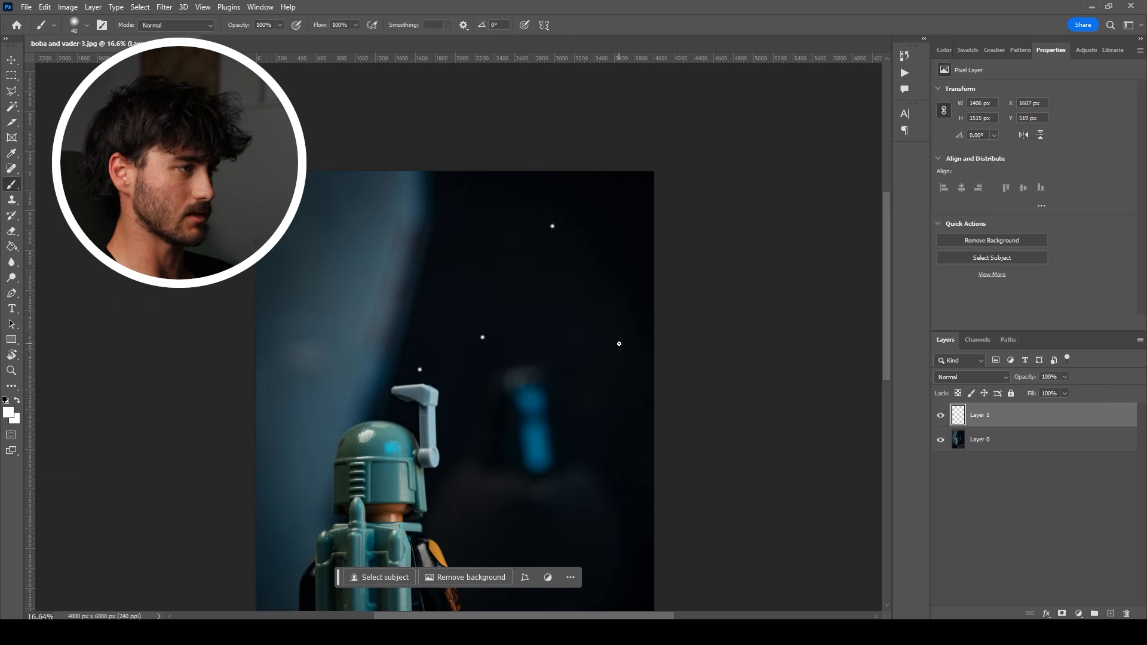
{"action": "right_click", "coordinate": [450, 286], "text": "alt"}
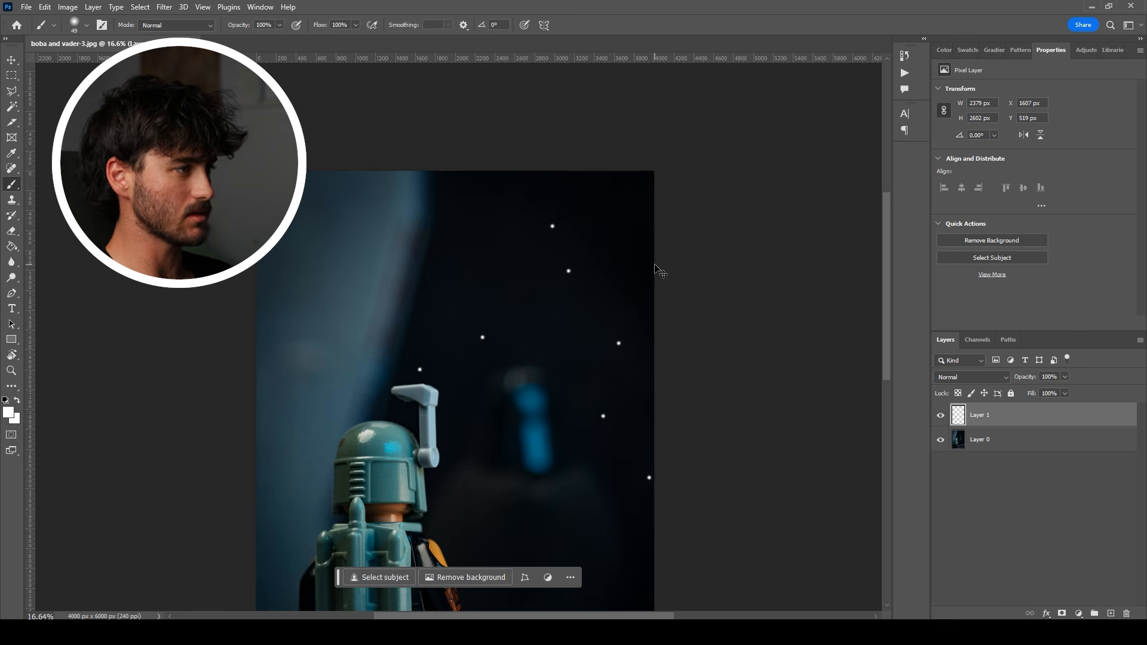
{"action": "key", "text": "ctrl+minus"}
{"action": "key", "text": "ctrl+minus"}
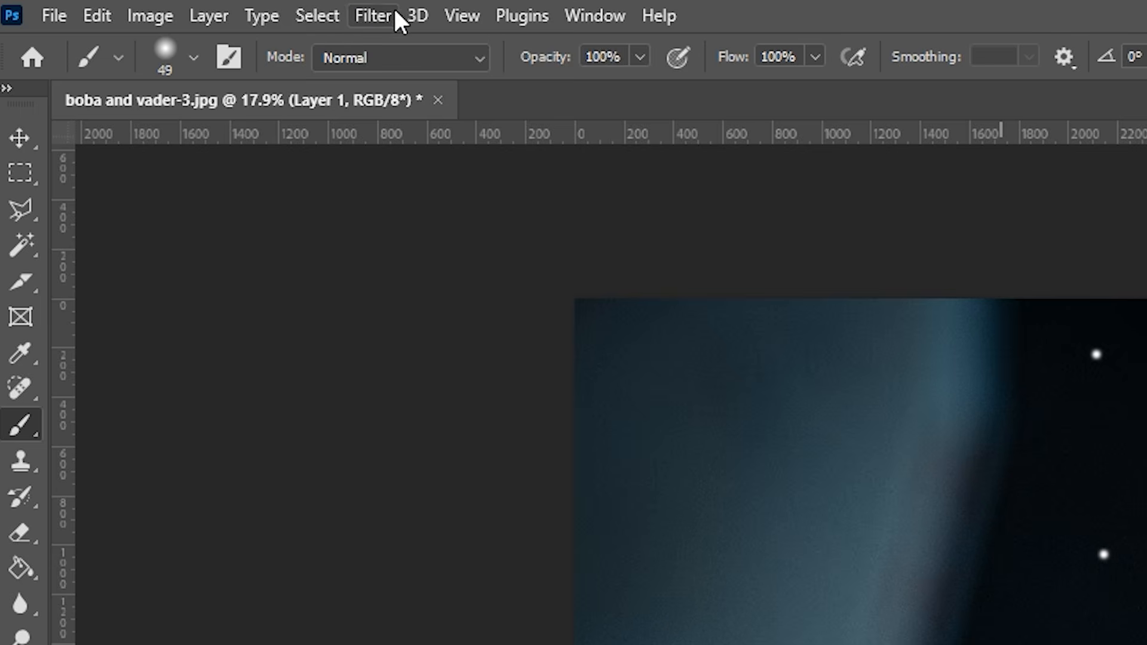
Apply a Gaussian Blur to the star layer to soften the dots, and check them against the whole photo.
{"action": "left_click", "coordinate": [164, 7]}
{"action": "mouse_move", "coordinate": [193, 160]}
{"action": "left_click", "coordinate": [800, 471]}
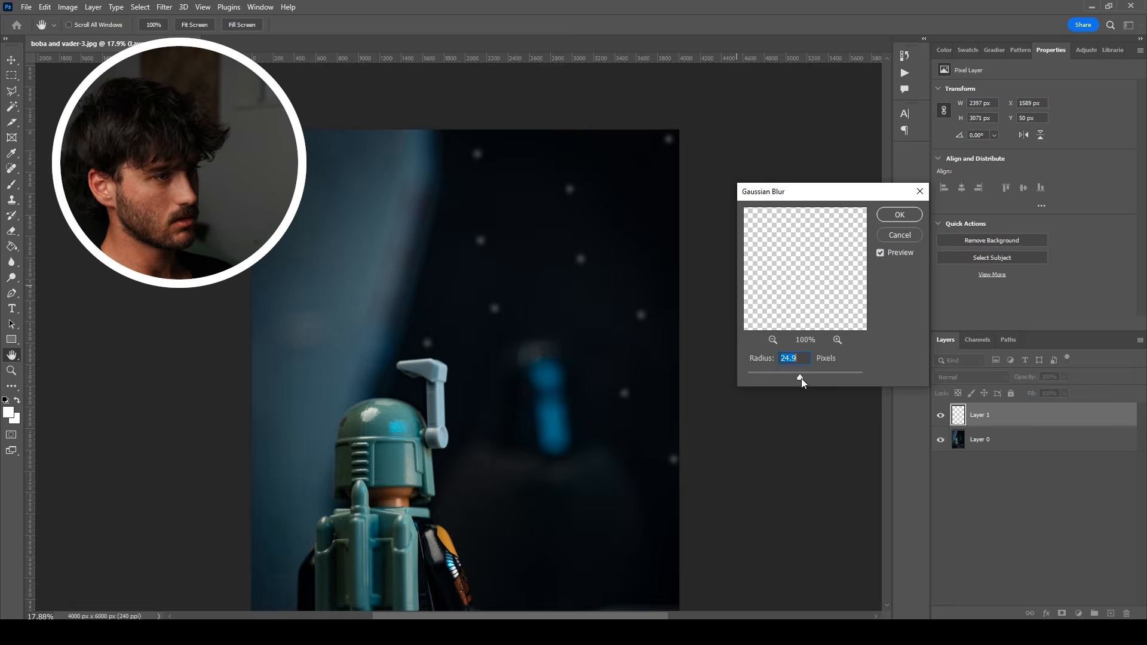
{"action": "left_click_drag", "start_coordinate": [784, 379], "coordinate": [819, 377]}
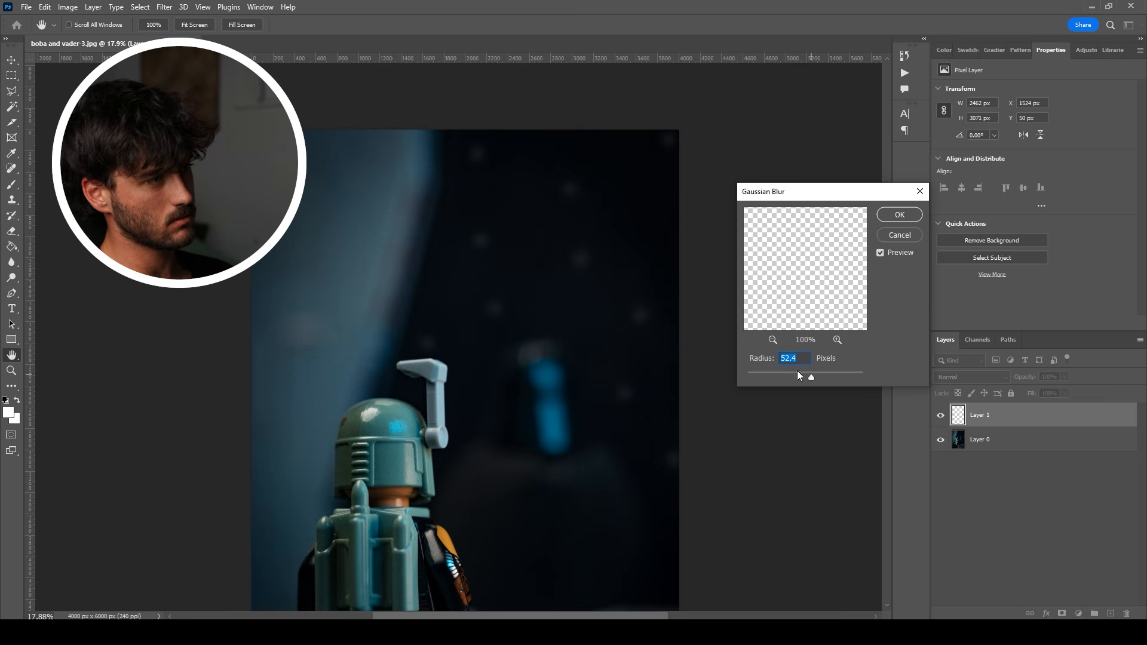
{"action": "left_click", "coordinate": [899, 214]}
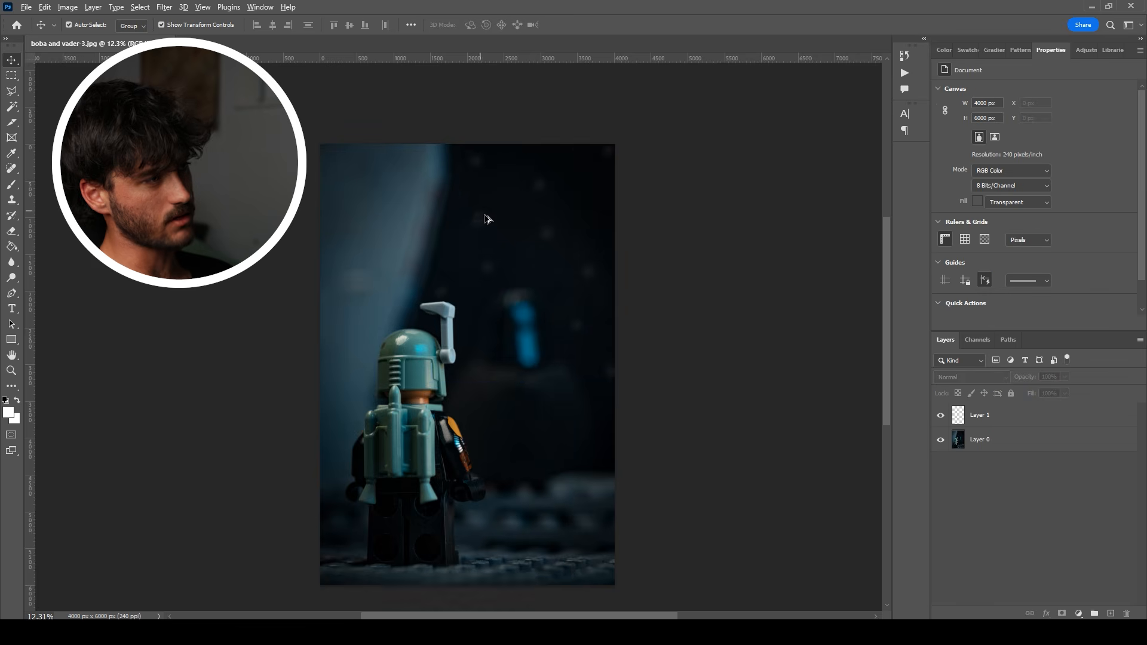
{"action": "scroll", "coordinate": [521, 237], "scroll_direction": "down", "scroll_amount": 2}
{"action": "scroll", "coordinate": [606, 260], "scroll_direction": "down", "scroll_amount": 1}
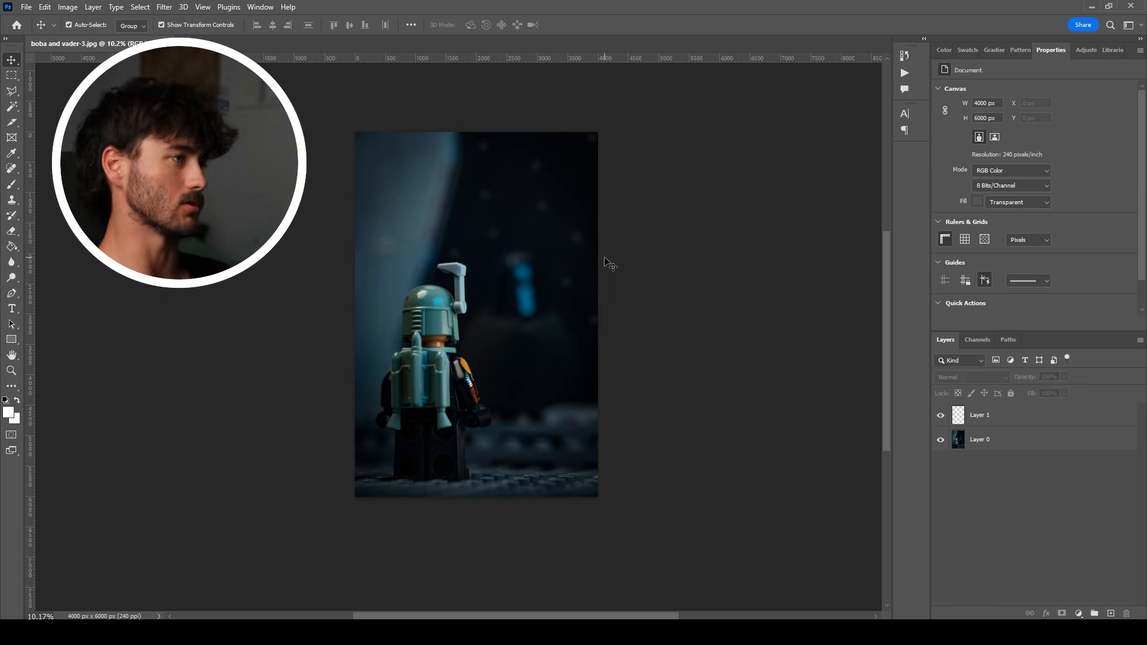
{"action": "scroll", "coordinate": [582, 224], "scroll_direction": "up", "scroll_amount": 1}
{"action": "scroll", "coordinate": [521, 241], "scroll_direction": "up", "scroll_amount": 2}
{"action": "scroll", "coordinate": [514, 243], "scroll_direction": "down", "scroll_amount": 1}
{"action": "scroll", "coordinate": [484, 236], "scroll_direction": "up", "scroll_amount": 1}
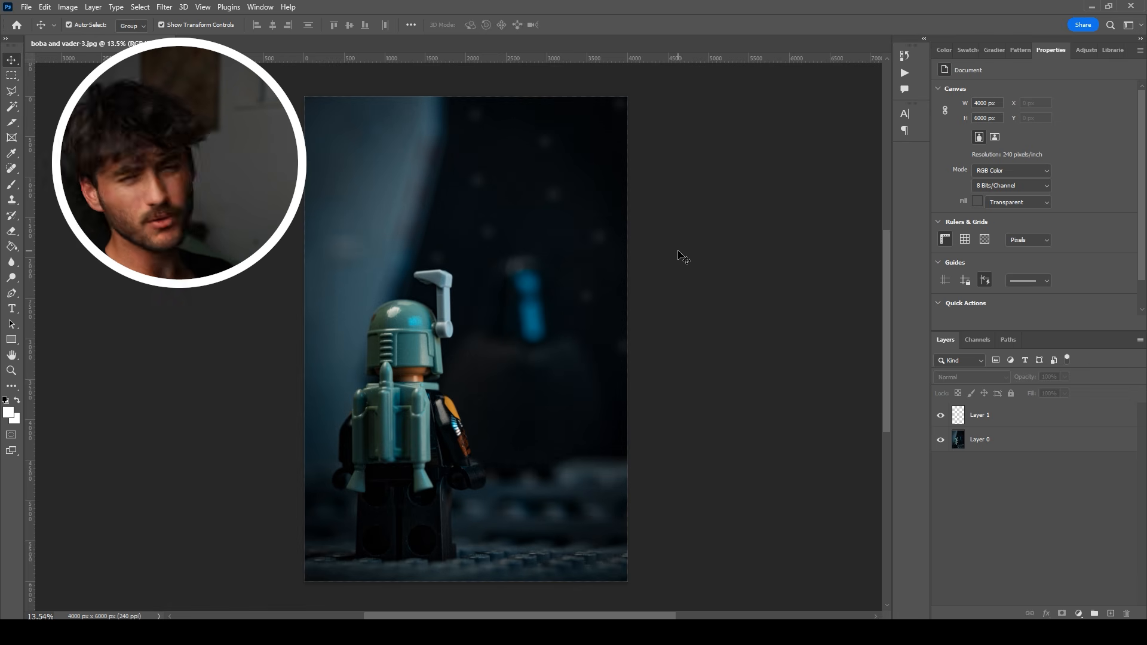
{"action": "scroll", "coordinate": [845, 232], "scroll_direction": "up", "scroll_amount": 1}
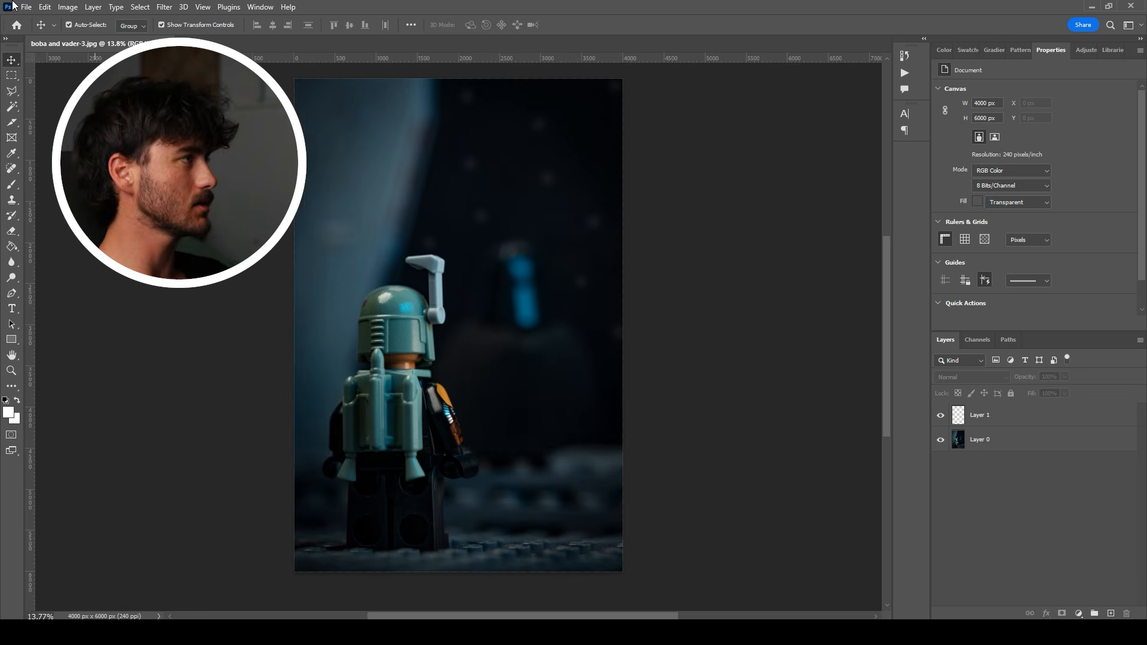
Open the images boba and vader-4 and boba and vader-5.
{"action": "left_click", "coordinate": [25, 6]}
{"action": "mouse_move", "coordinate": [96, 215]}
{"action": "left_click", "coordinate": [255, 227]}
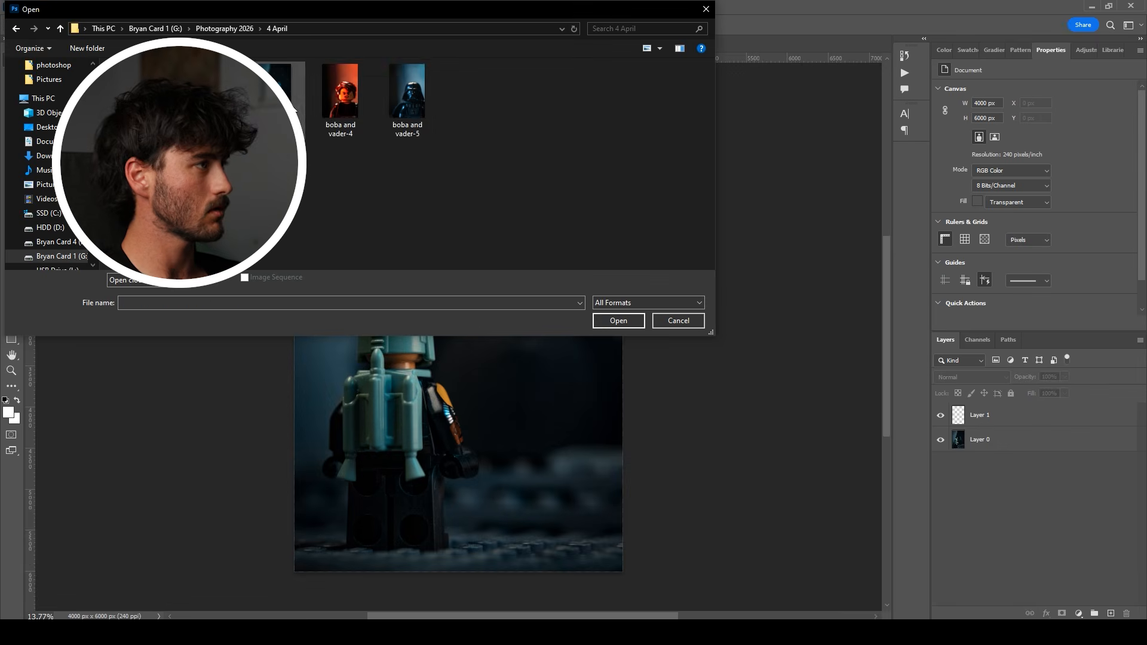
{"action": "left_click", "coordinate": [408, 100]}
{"action": "left_click", "coordinate": [340, 101], "text": "ctrl"}
{"action": "left_click", "coordinate": [622, 331]}
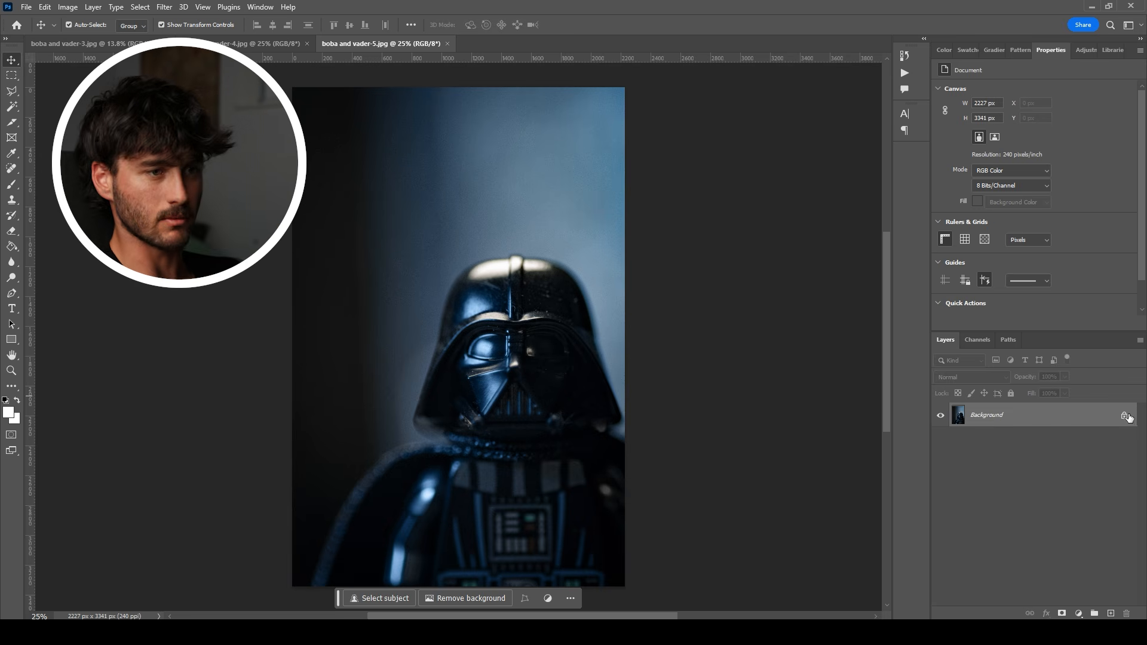
Unlock the Vader image's background, move it as a layer over the boba and vader-4 image, and unlock that document's background too.
{"action": "left_click", "coordinate": [1125, 416]}
{"action": "left_click_drag", "start_coordinate": [980, 430], "coordinate": [517, 307]}
{"action": "left_click_drag", "start_coordinate": [647, 369], "coordinate": [520, 368]}
{"action": "left_click_drag", "start_coordinate": [471, 386], "coordinate": [560, 333]}
{"action": "key", "text": "Return"}
{"action": "left_click", "coordinate": [1123, 440]}
{"action": "left_click", "coordinate": [1082, 417]}
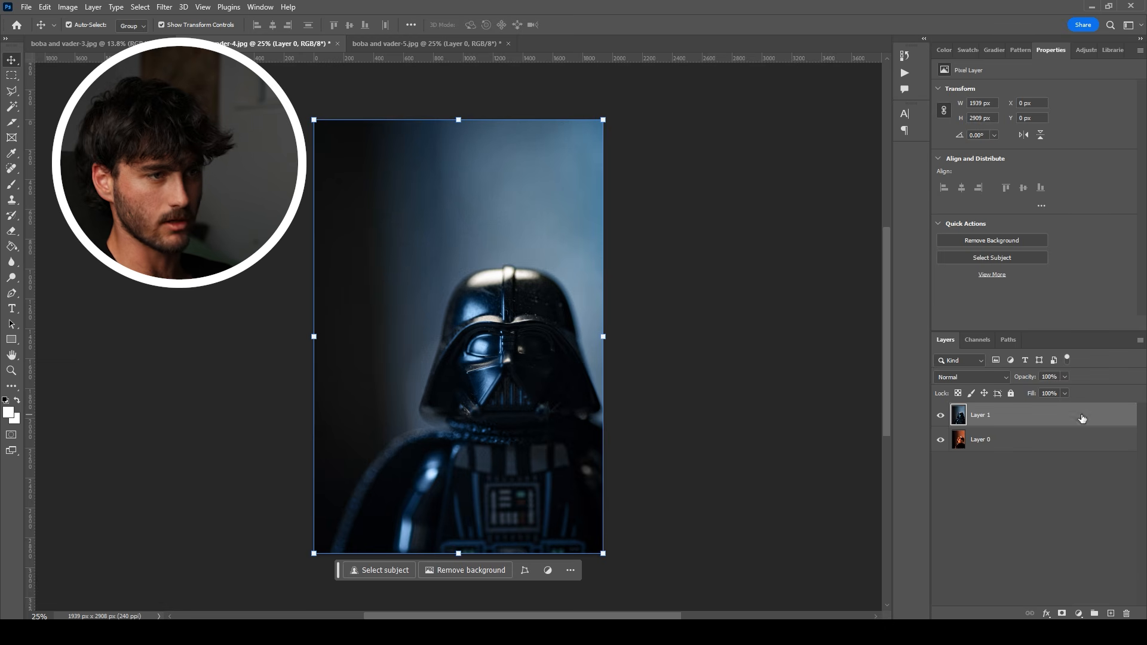
Lower the Vader layer's opacity to 53%, align the helmet with the minifigure's face beneath, and restore the opacity to 100%.
{"action": "left_click_drag", "start_coordinate": [1046, 393], "coordinate": [1040, 394]}
{"action": "mouse_move", "coordinate": [543, 375]}
{"action": "left_mouse_down"}
{"action": "mouse_move", "coordinate": [549, 392]}
{"action": "mouse_move", "coordinate": [534, 358]}
{"action": "left_mouse_up"}
{"action": "scroll", "coordinate": [530, 366], "scroll_direction": "up", "scroll_amount": 3}
{"action": "scroll", "coordinate": [472, 314], "scroll_direction": "down", "scroll_amount": 3}
{"action": "scroll", "coordinate": [480, 334], "scroll_direction": "up", "scroll_amount": 1}
{"action": "left_click", "coordinate": [13, 74]}
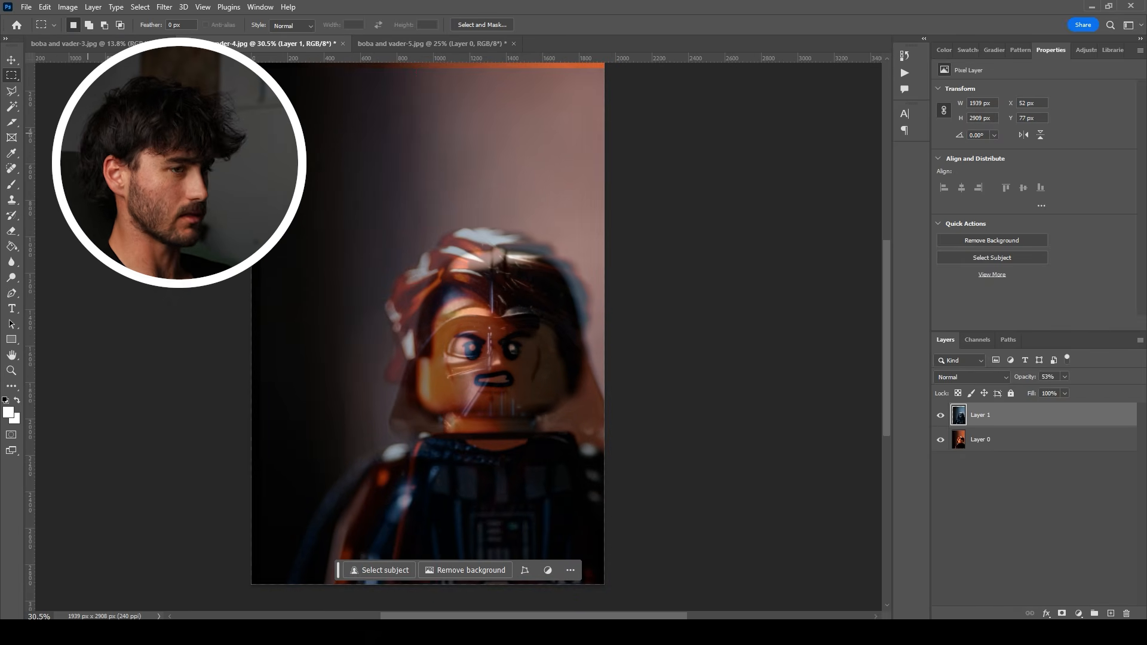
{"action": "left_click_drag", "start_coordinate": [1066, 391], "coordinate": [1096, 391]}
{"action": "left_click", "coordinate": [1084, 458]}
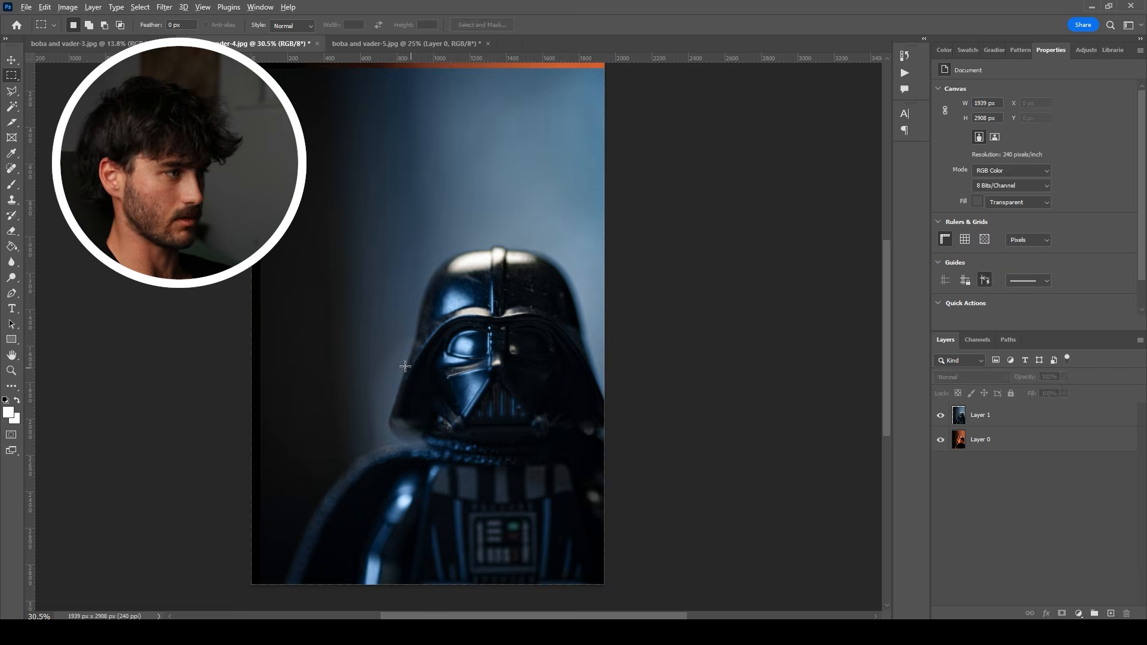
Hide the Vader layer and crop the image at its original ratio to 822 × 1234 px around the left half of the minifigure's head.
{"action": "scroll", "coordinate": [486, 382], "scroll_direction": "up", "scroll_amount": 10}
{"action": "left_click", "coordinate": [942, 415]}
{"action": "scroll", "coordinate": [478, 323], "scroll_direction": "down", "scroll_amount": 10}
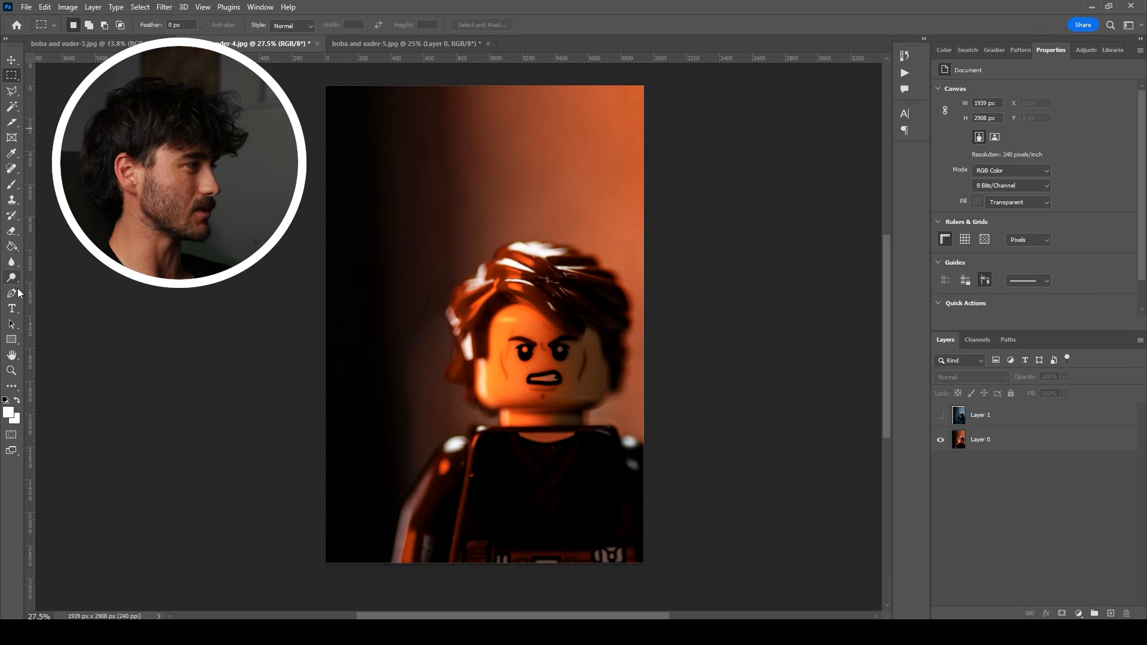
{"action": "left_click", "coordinate": [12, 122]}
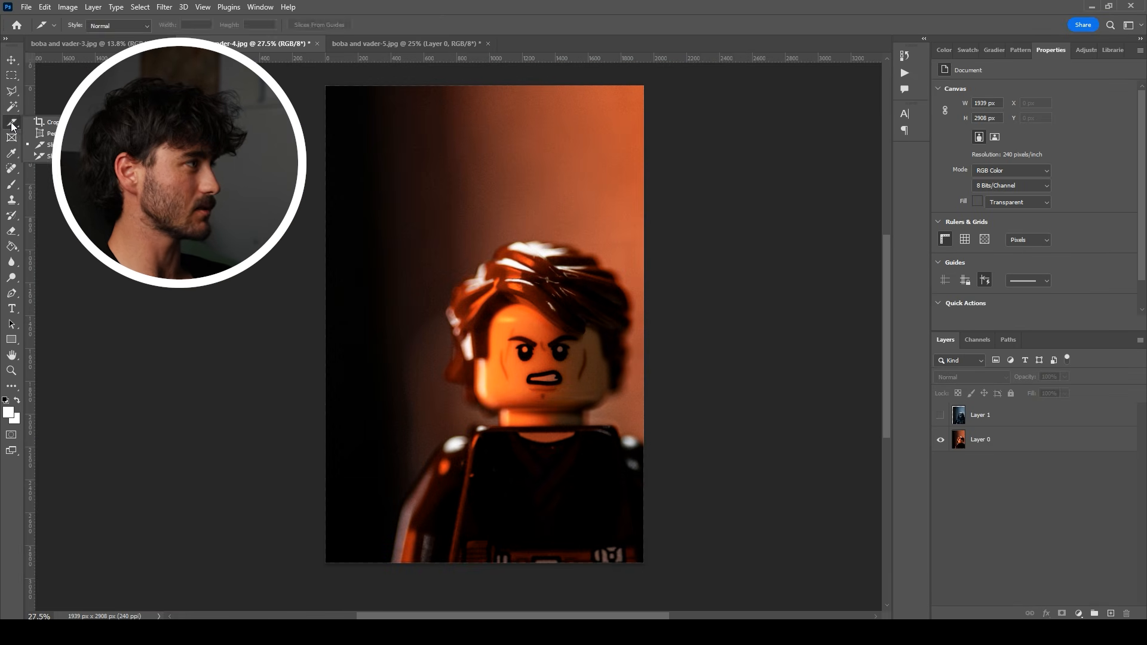
{"action": "left_click_drag", "start_coordinate": [479, 86], "coordinate": [480, 162]}
{"action": "left_click_drag", "start_coordinate": [500, 272], "coordinate": [493, 339]}
{"action": "left_click_drag", "start_coordinate": [483, 160], "coordinate": [483, 228]}
{"action": "left_click_drag", "start_coordinate": [470, 319], "coordinate": [466, 381]}
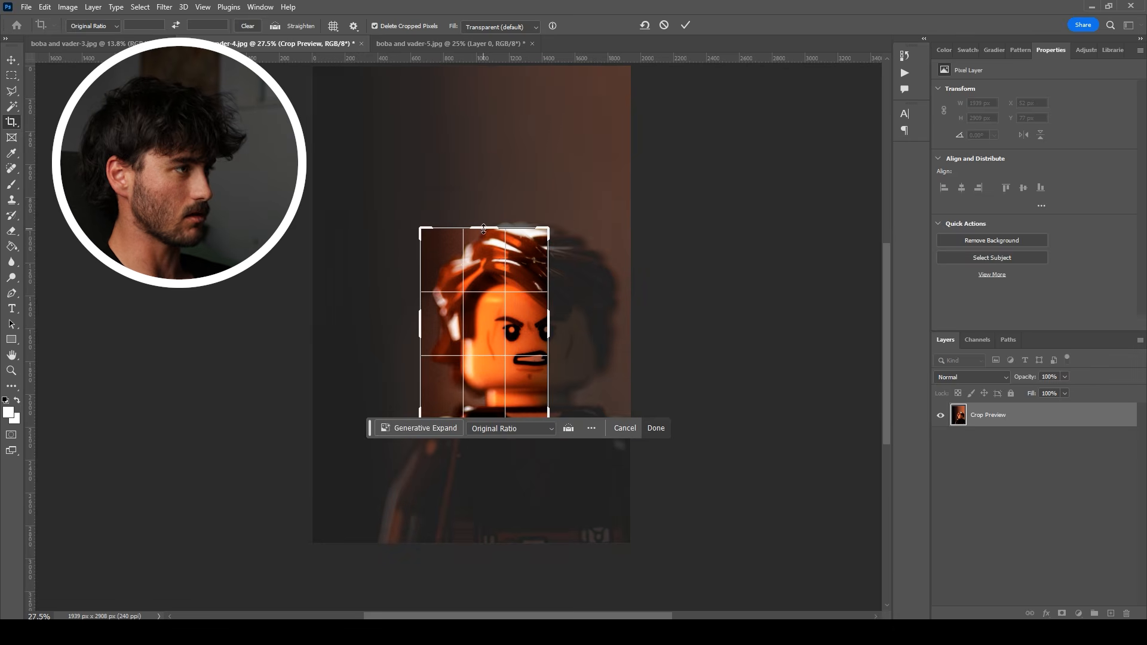
{"action": "left_click_drag", "start_coordinate": [484, 228], "coordinate": [483, 201]}
{"action": "mouse_move", "coordinate": [479, 296]}
{"action": "left_mouse_down"}
{"action": "mouse_move", "coordinate": [481, 272]}
{"action": "mouse_move", "coordinate": [472, 301]}
{"action": "left_mouse_up"}
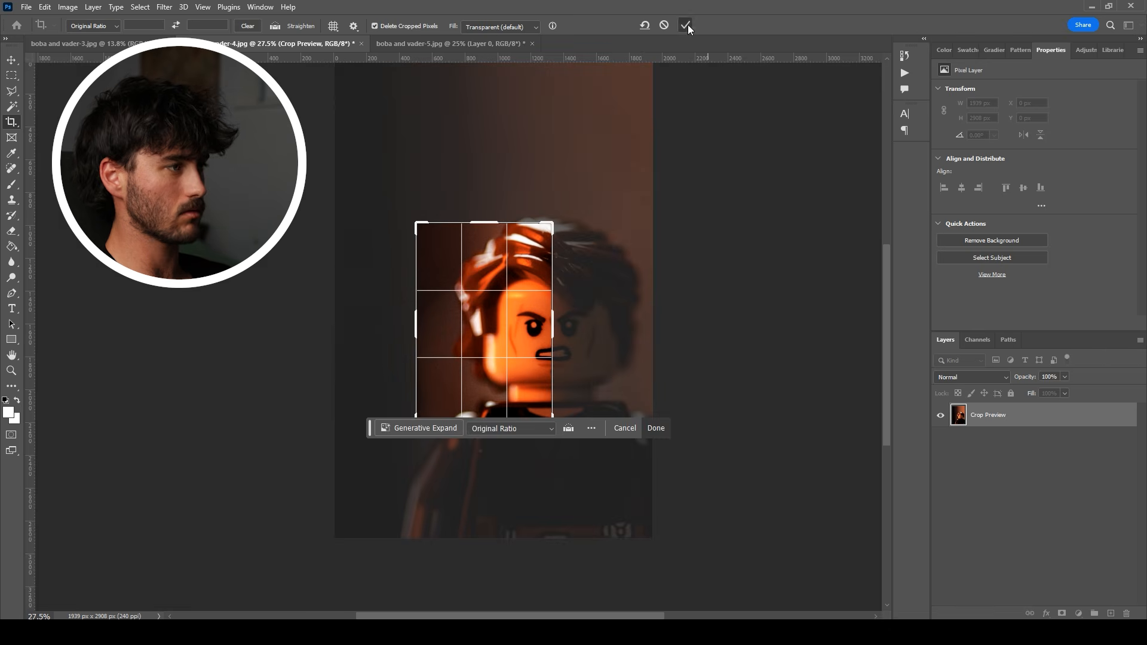
{"action": "left_click", "coordinate": [688, 28]}
{"action": "key", "text": "ctrl+0"}
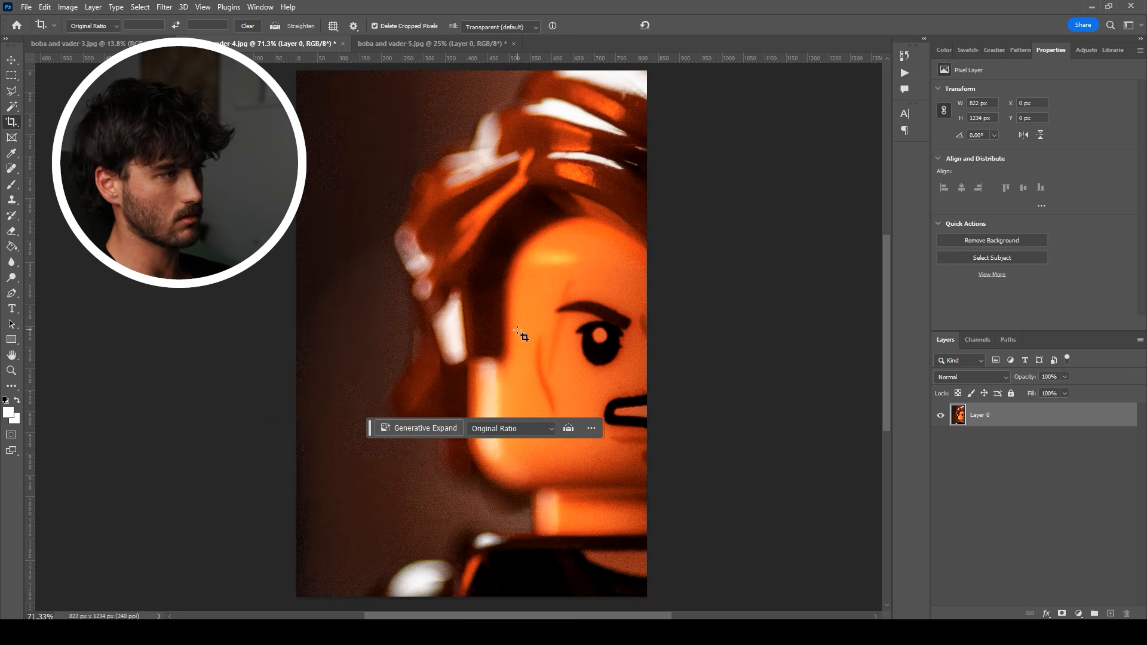
Lower the Vader layer's opacity to 30%, then scale the helmet proportionally and align it over the cropped minifigure face.
{"action": "key", "text": "v"}
{"action": "key", "text": "ctrl+Tab"}
{"action": "left_click_drag", "start_coordinate": [305, 33], "coordinate": [571, 312]}
{"action": "left_click_drag", "start_coordinate": [719, 120], "coordinate": [728, 567]}
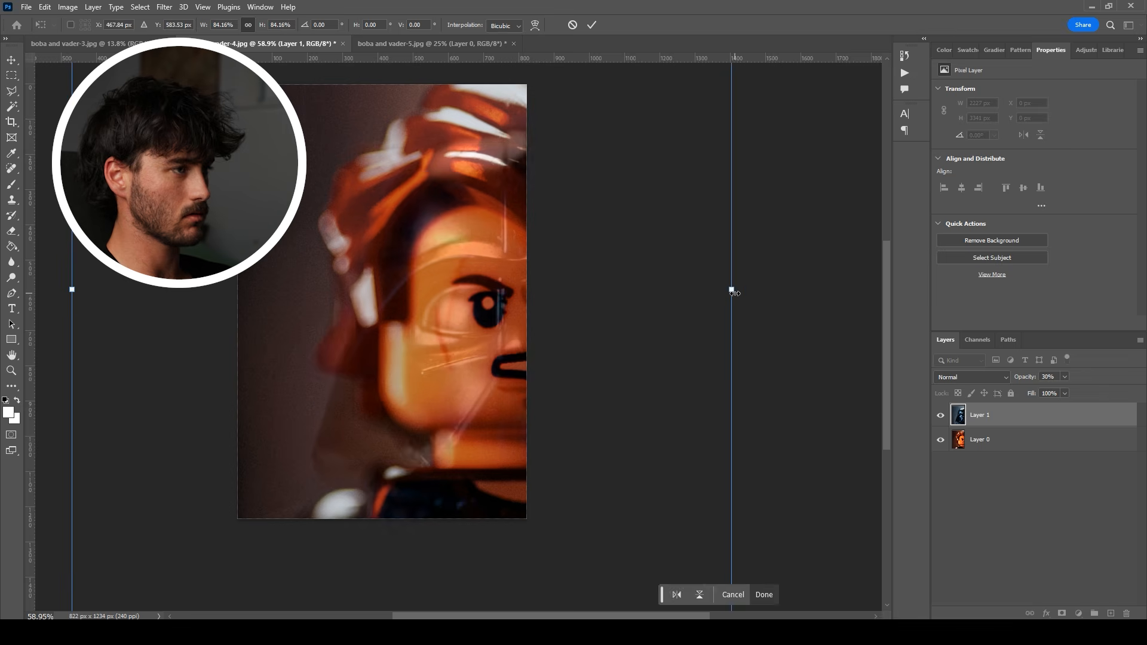
{"action": "left_click_drag", "start_coordinate": [734, 293], "coordinate": [602, 304]}
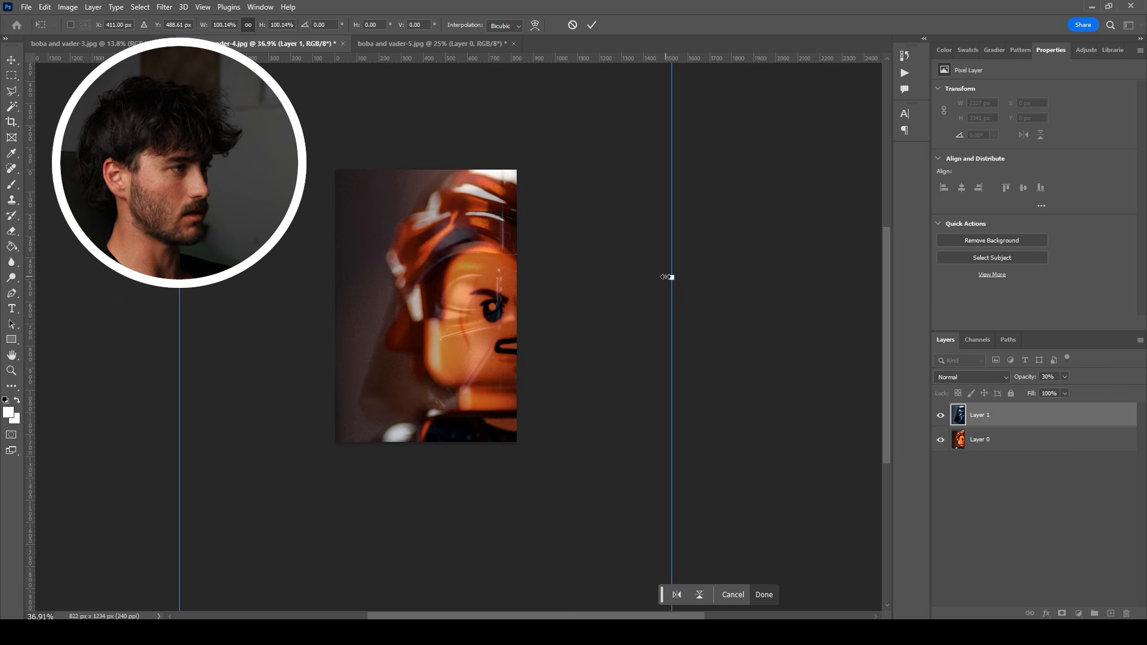
{"action": "left_click_drag", "start_coordinate": [672, 279], "coordinate": [648, 286]}
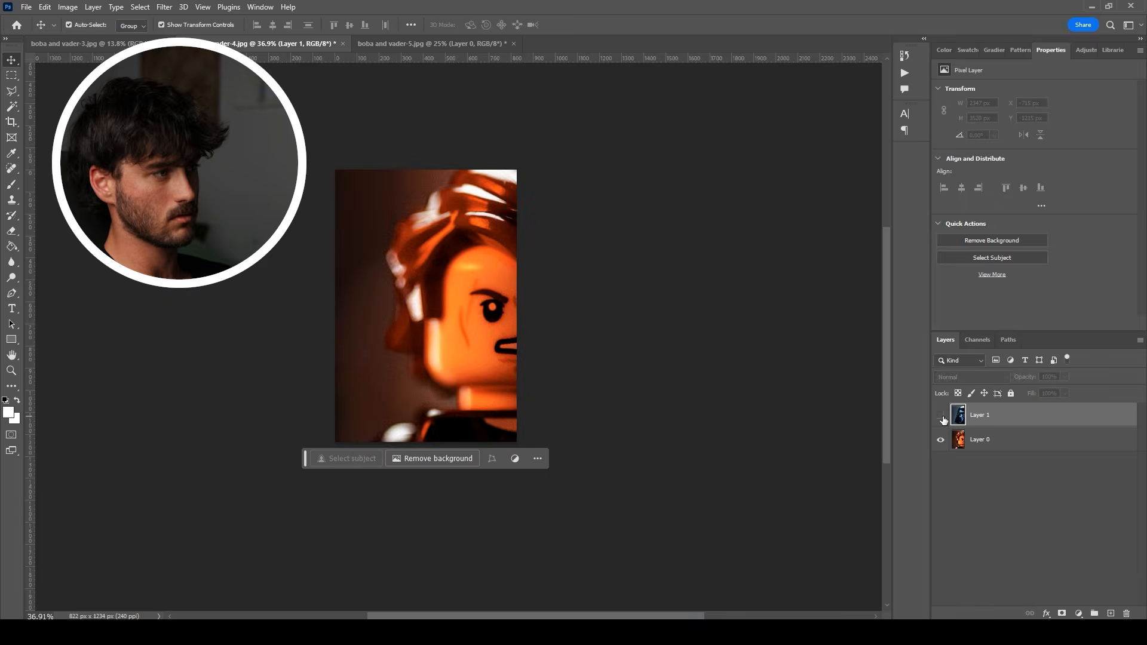
Compare the Vader layer with the face beneath by toggling its visibility, leave it hidden, and open the file commands.
{"action": "left_click", "coordinate": [941, 415]}
{"action": "left_click", "coordinate": [941, 415]}
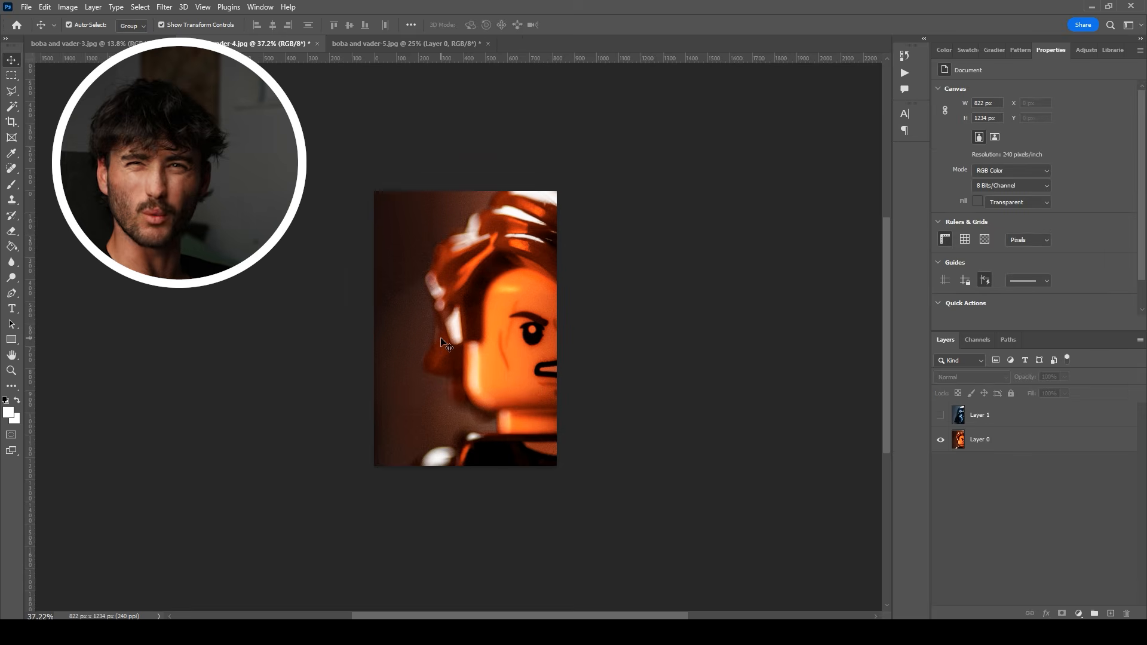
{"action": "left_click", "coordinate": [26, 7]}
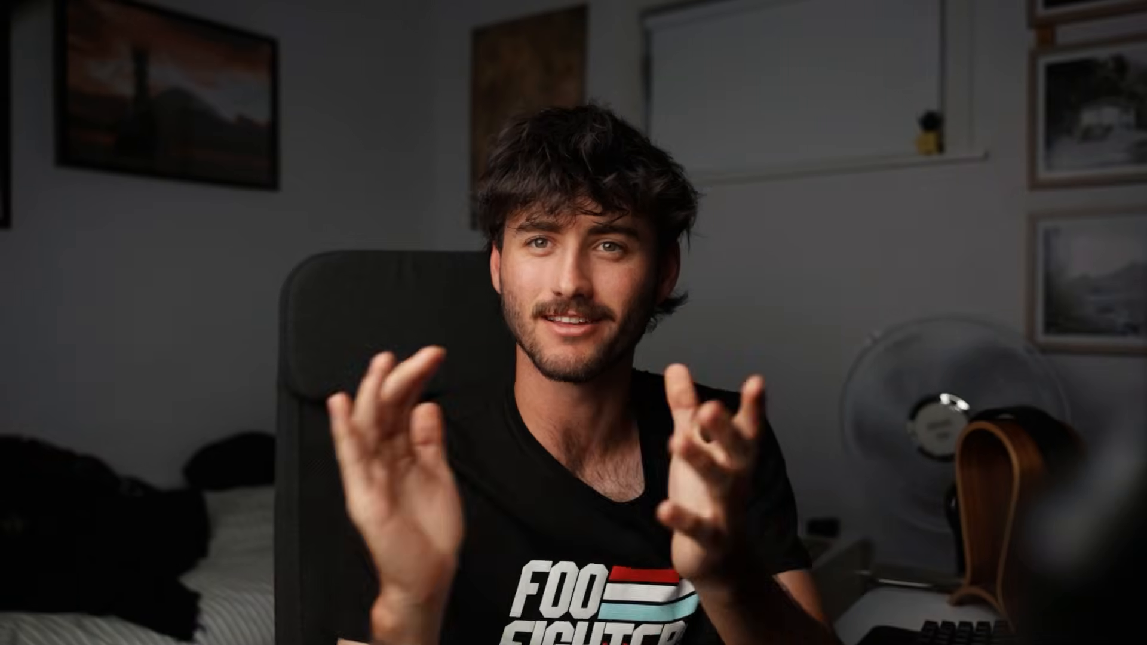